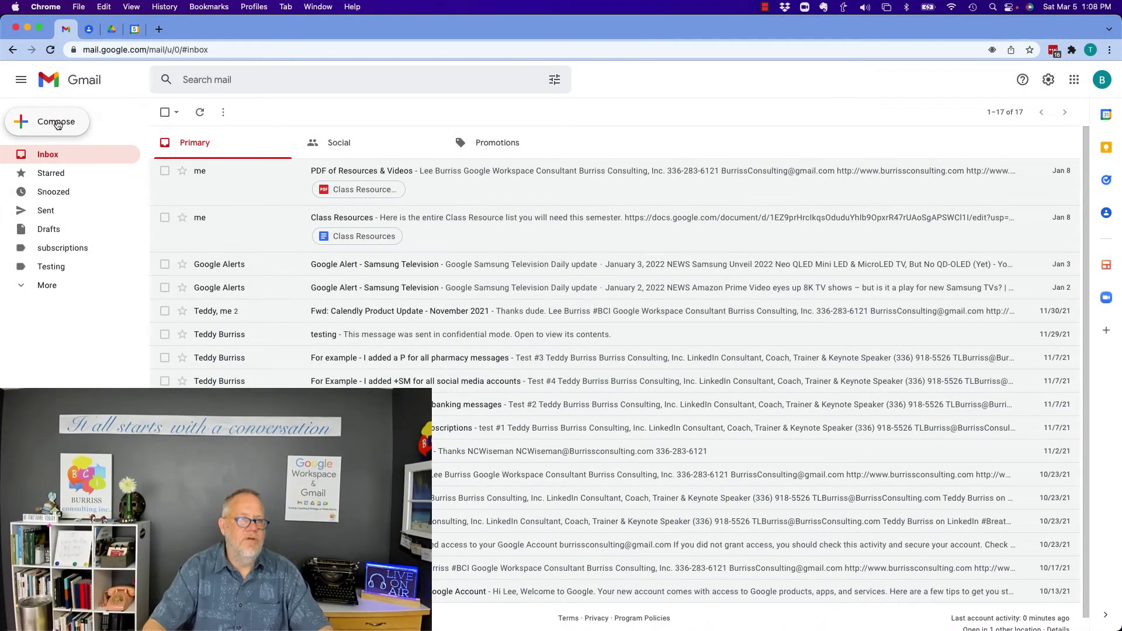
# - Start a full-size new message to the contact with subject 'Private for your eyes only!'
pyautogui.click(56, 122)
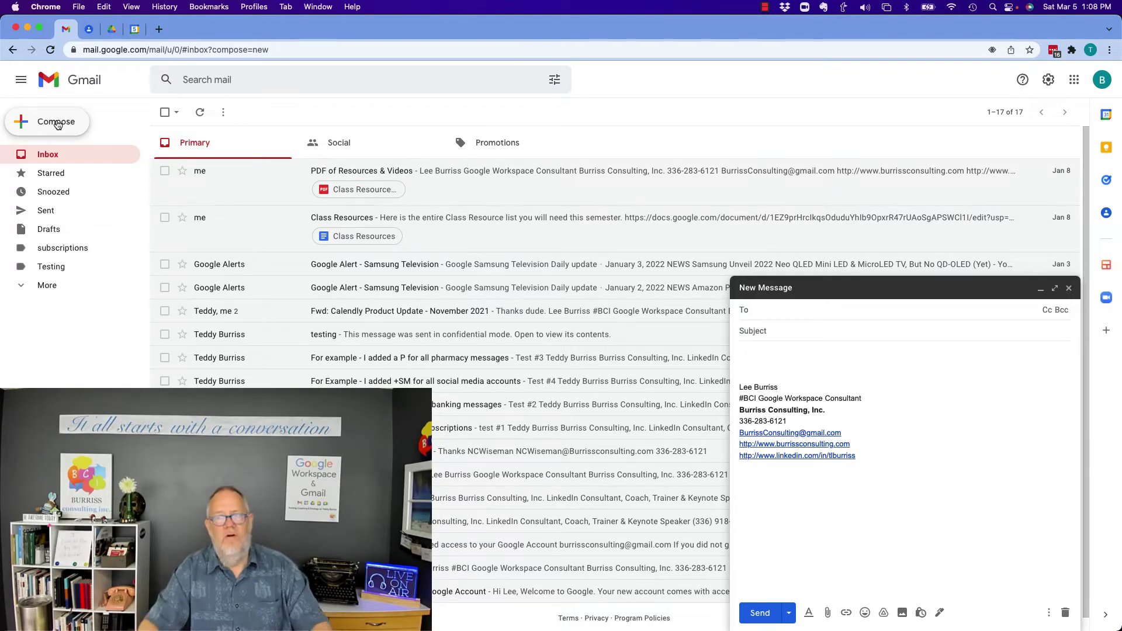
pyautogui.click(1055, 291)
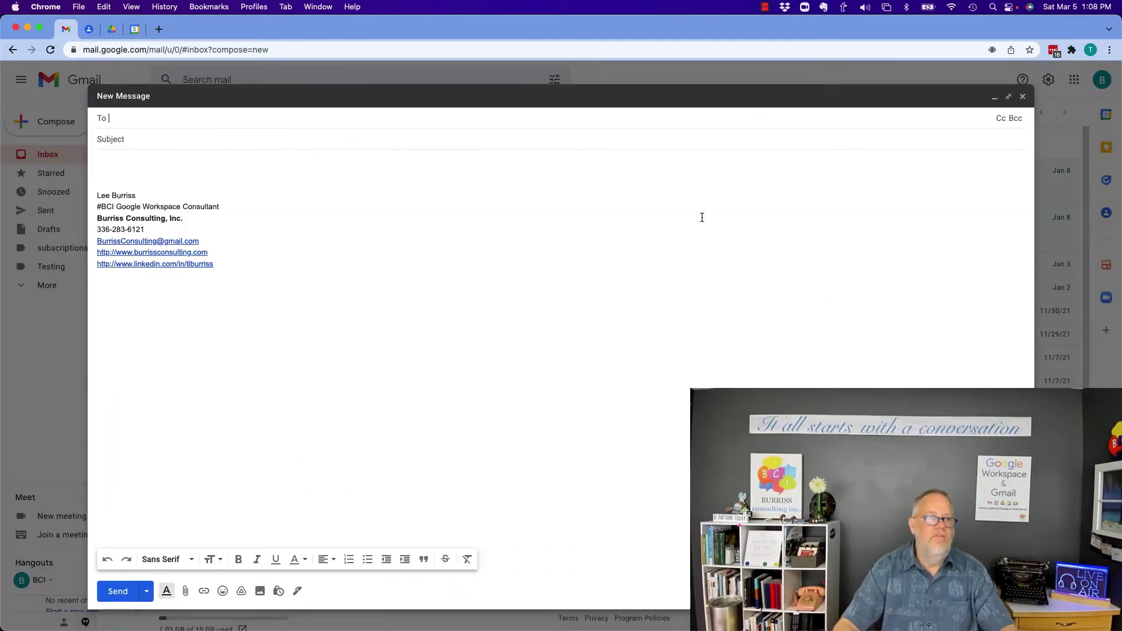
pyautogui.write('te')
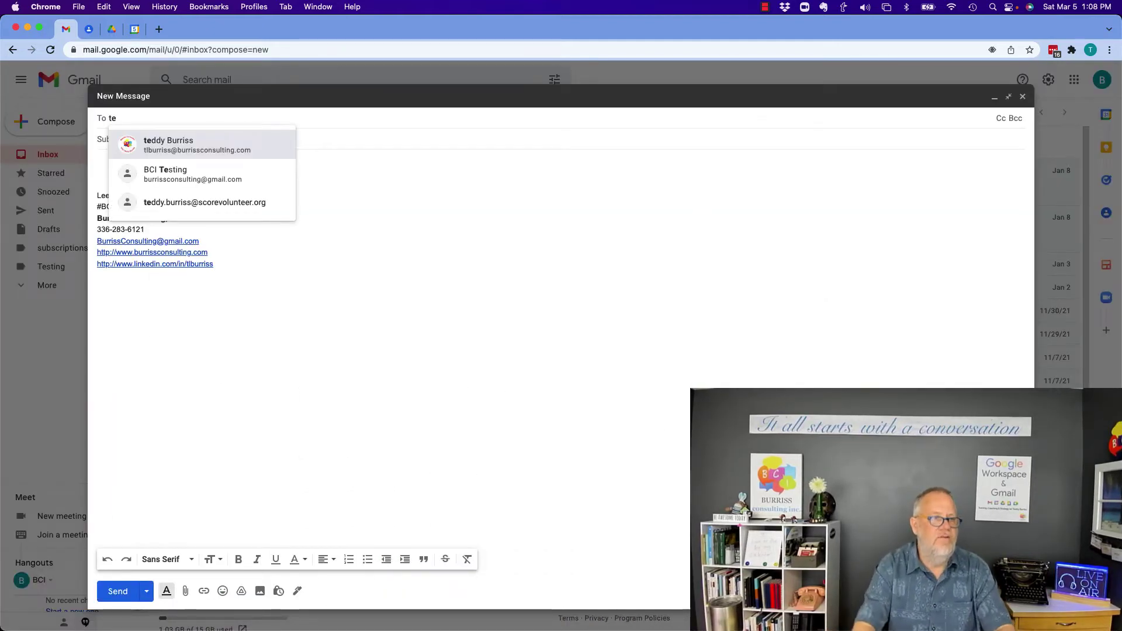
pyautogui.click(188, 143)
pyautogui.click(137, 140)
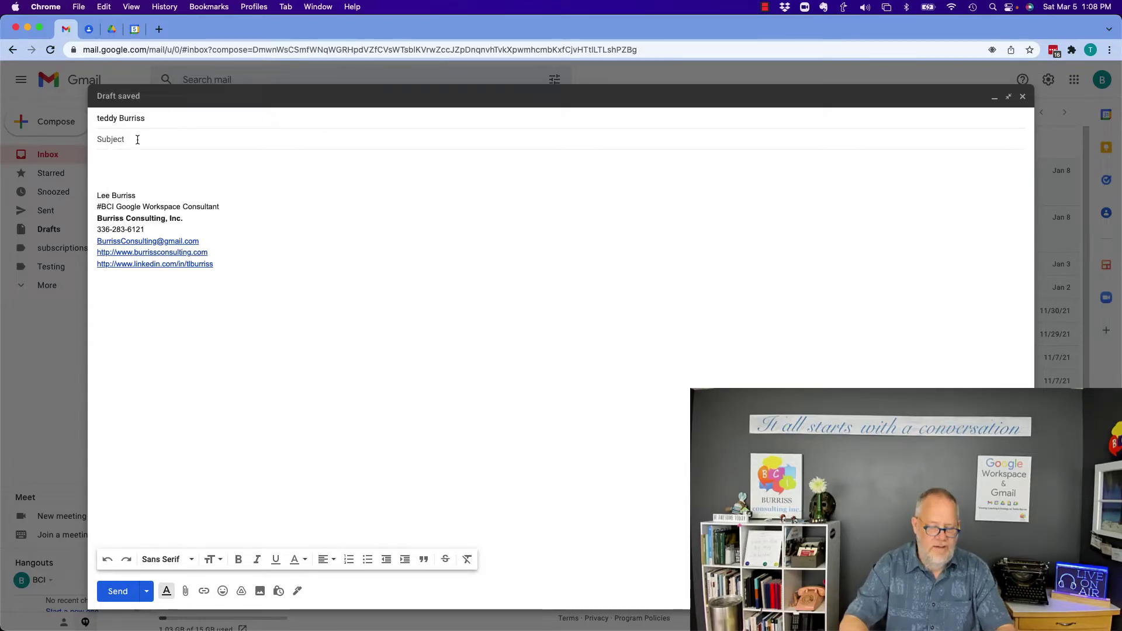
pyautogui.write('Private for your')
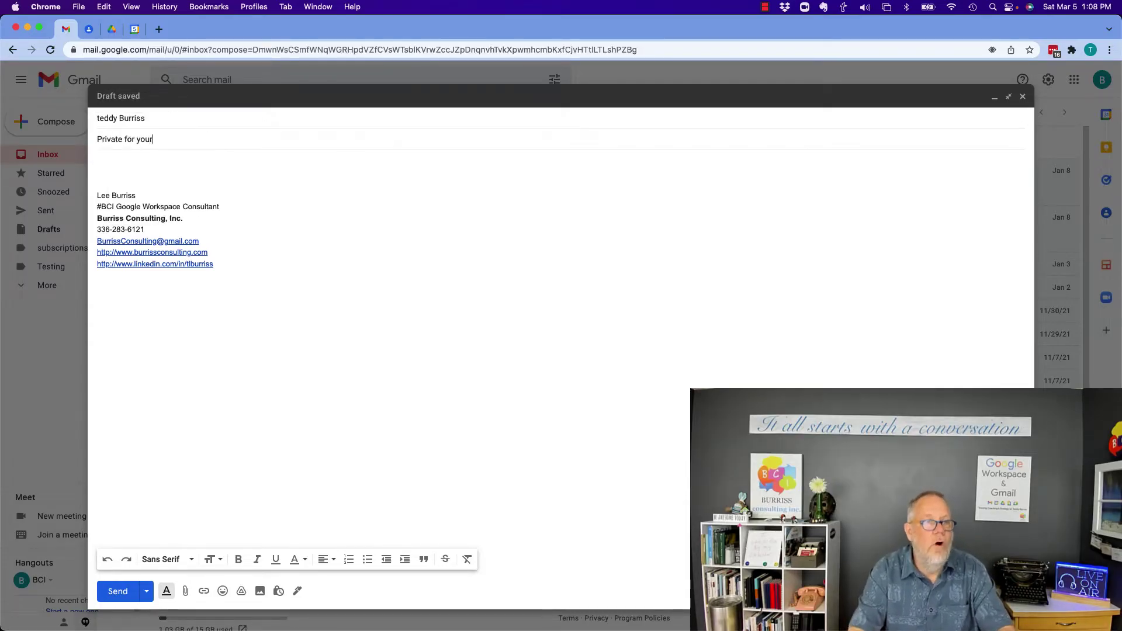
pyautogui.write(' eyes only')
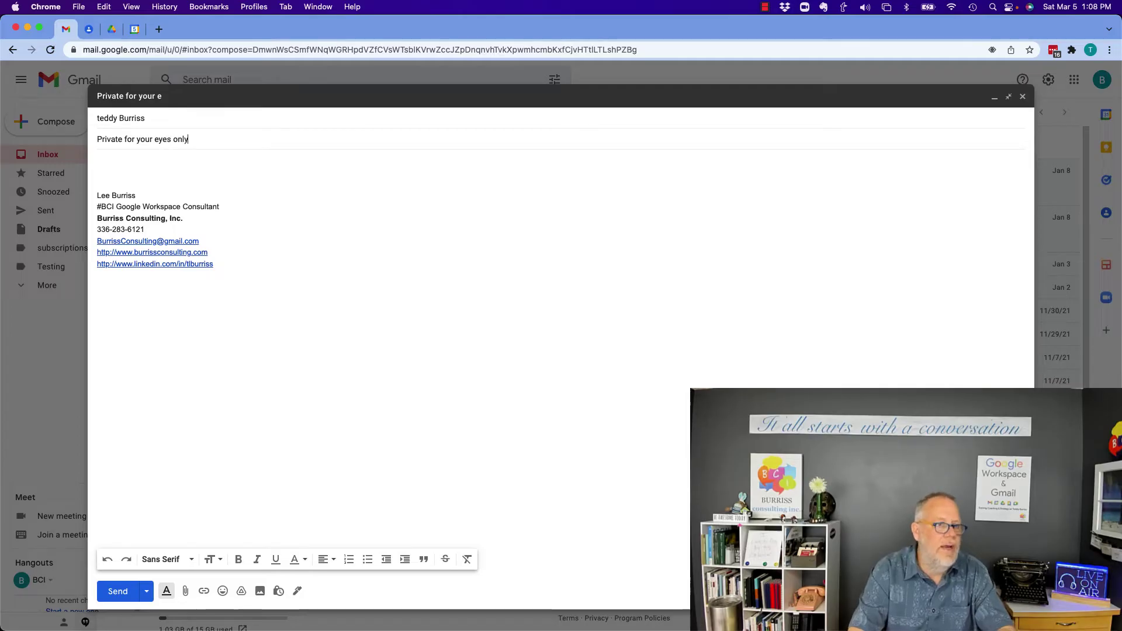
pyautogui.write('!')
# - Write the body: 'This is an important email, please do not share it with anyone at all.' and 'Lunch is on me today.'
pyautogui.click(115, 170)
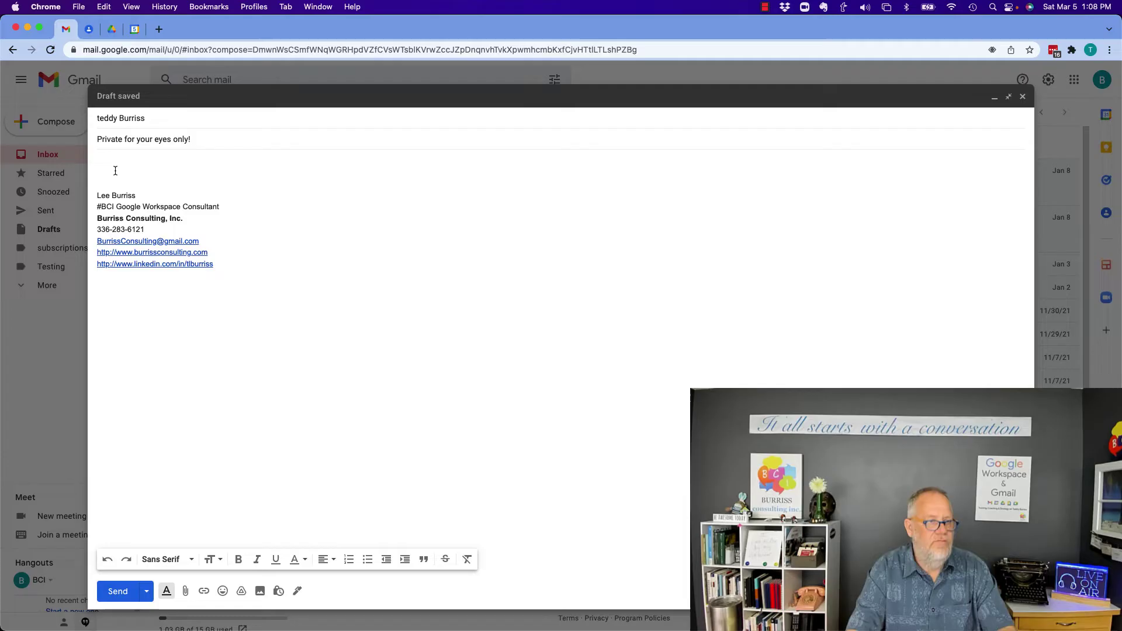
pyautogui.write('This is ')
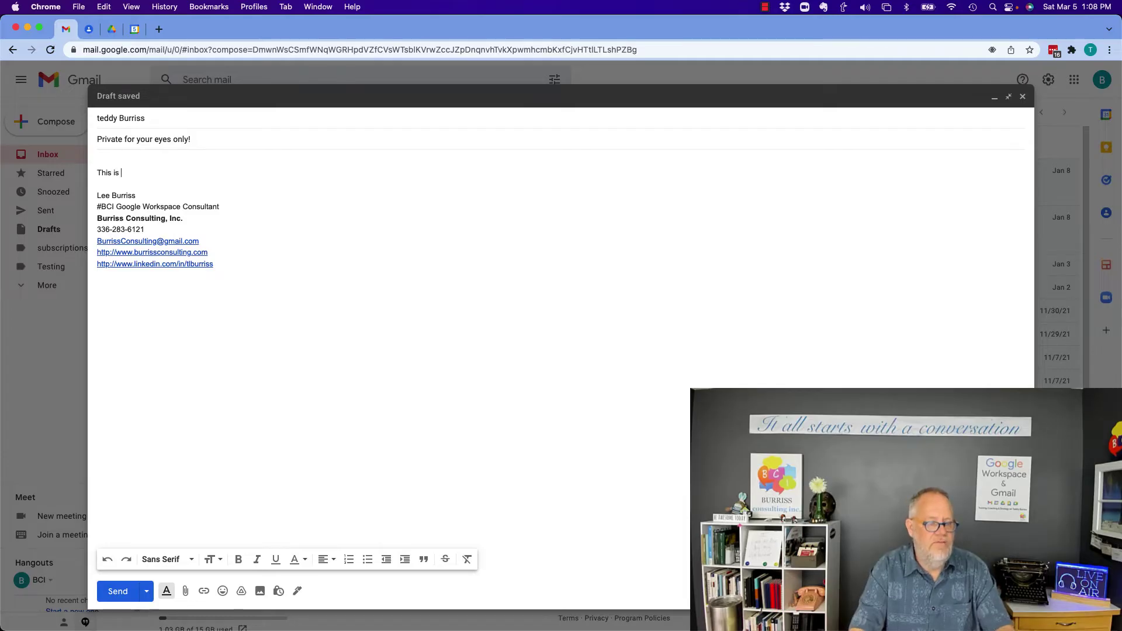
pyautogui.write('an important email , please do not share it with anyone at all.')
pyautogui.press('Return')
pyautogui.press('Return')
pyautogui.write('Lunch i')
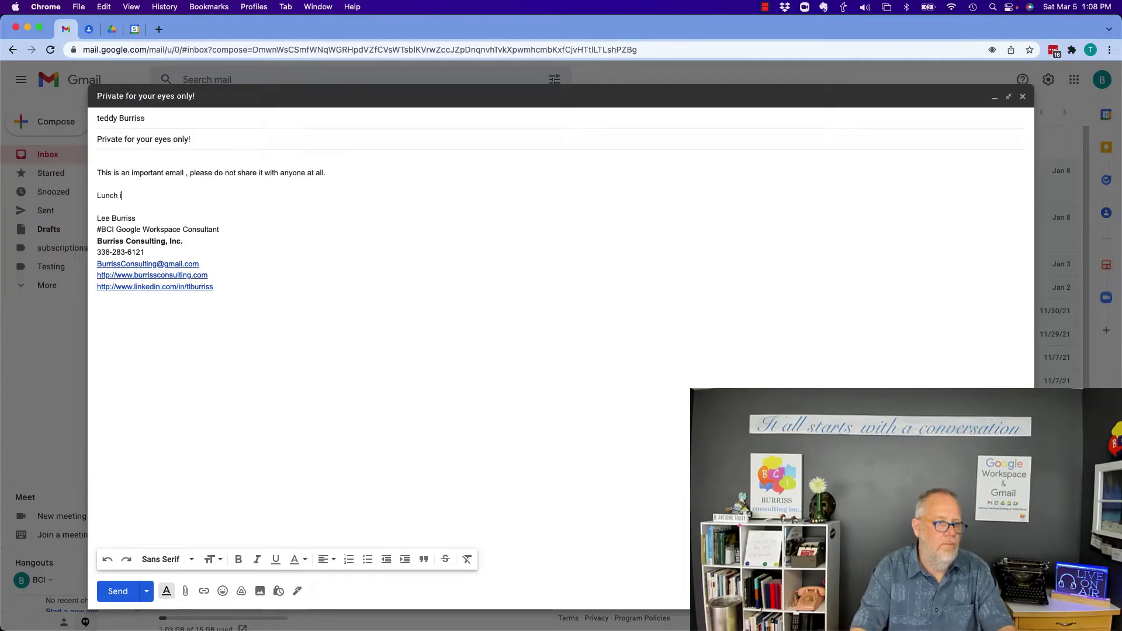
pyautogui.write('s on me today.')
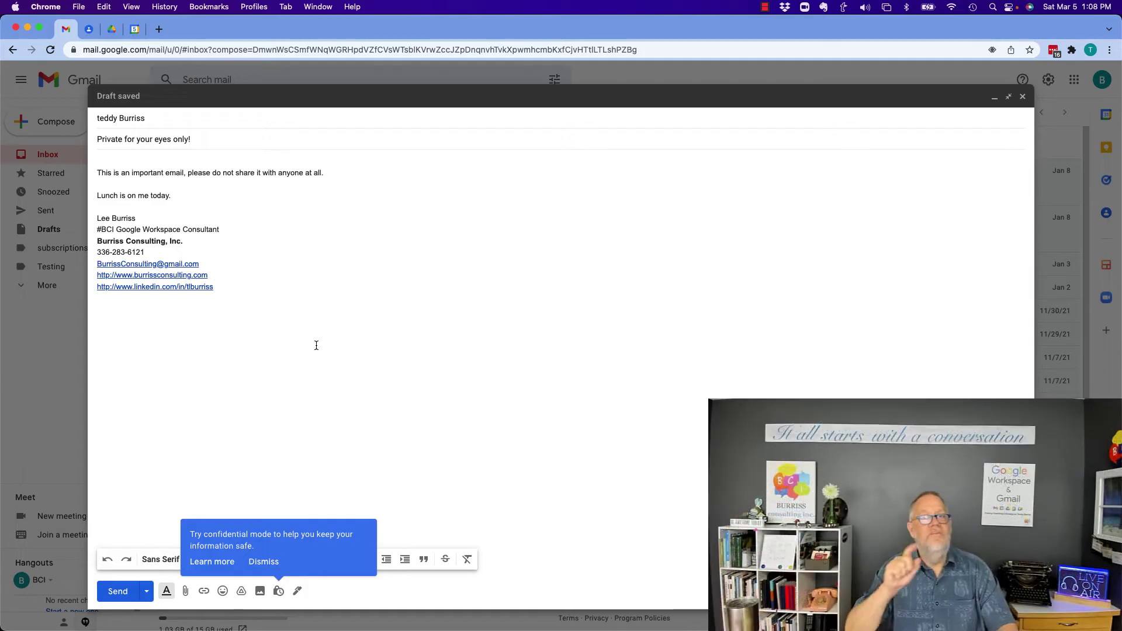
pyautogui.doubleClick(111, 139)
pyautogui.doubleClick(157, 172)
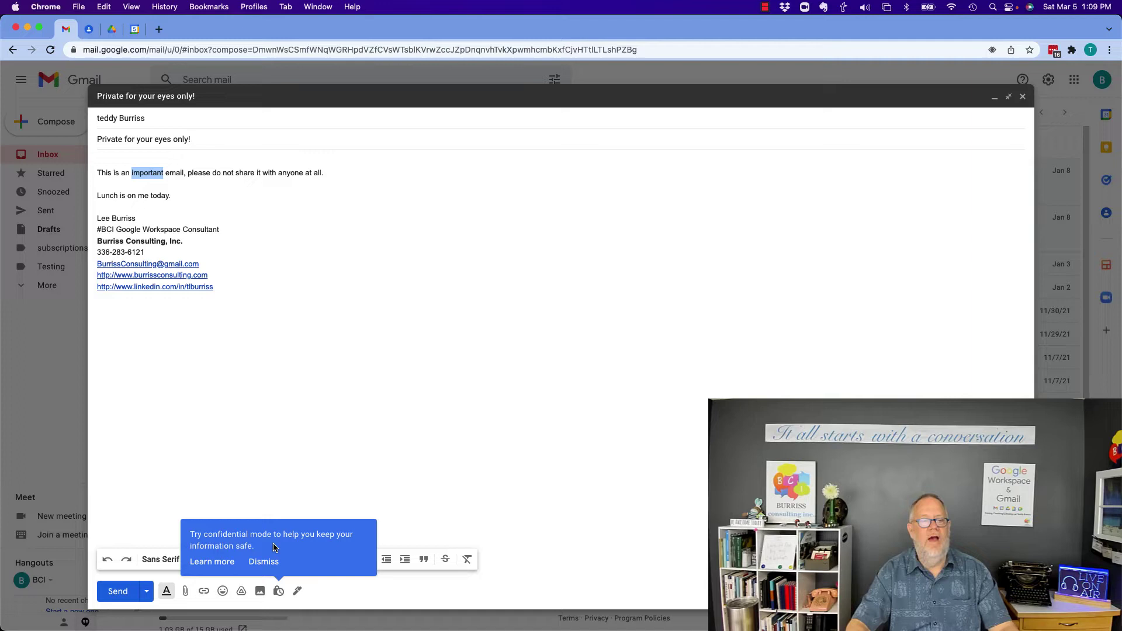
pyautogui.click(309, 498)
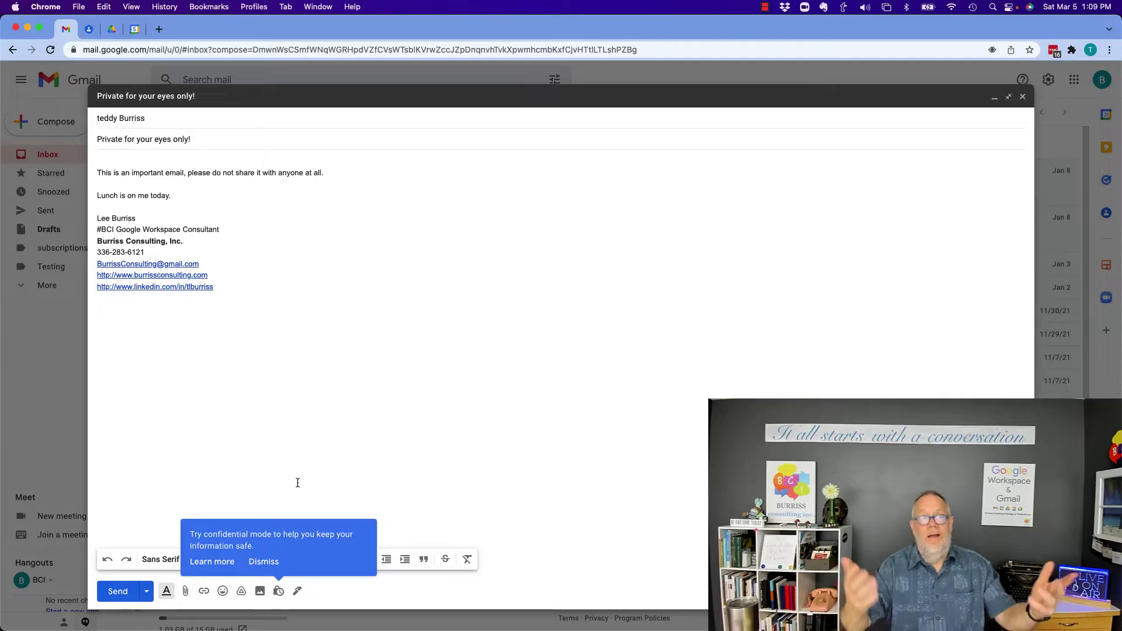
pyautogui.click(135, 120)
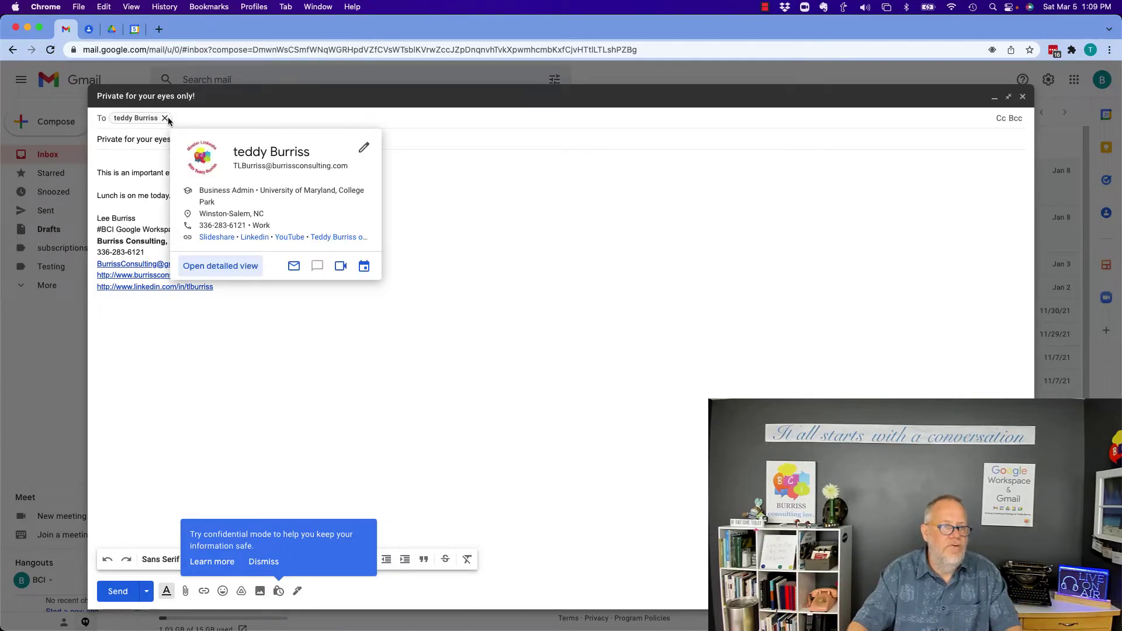
pyautogui.click(292, 463)
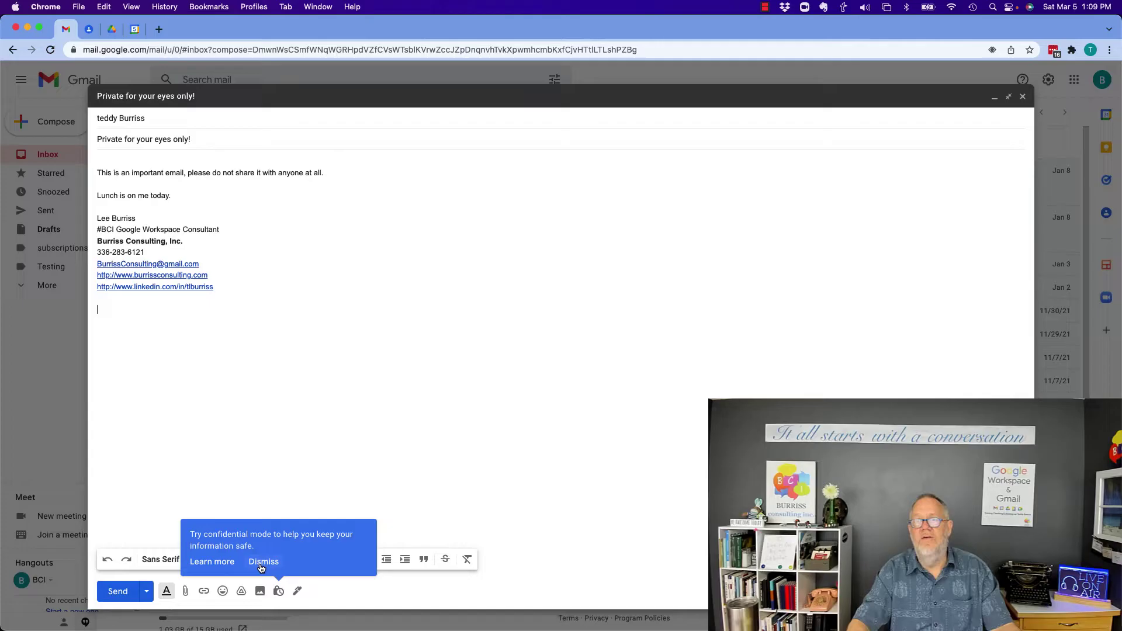
# - Save confidential mode with a 1-day expiry (Mar 6, 2022) and no SMS passcode
pyautogui.click(278, 592)
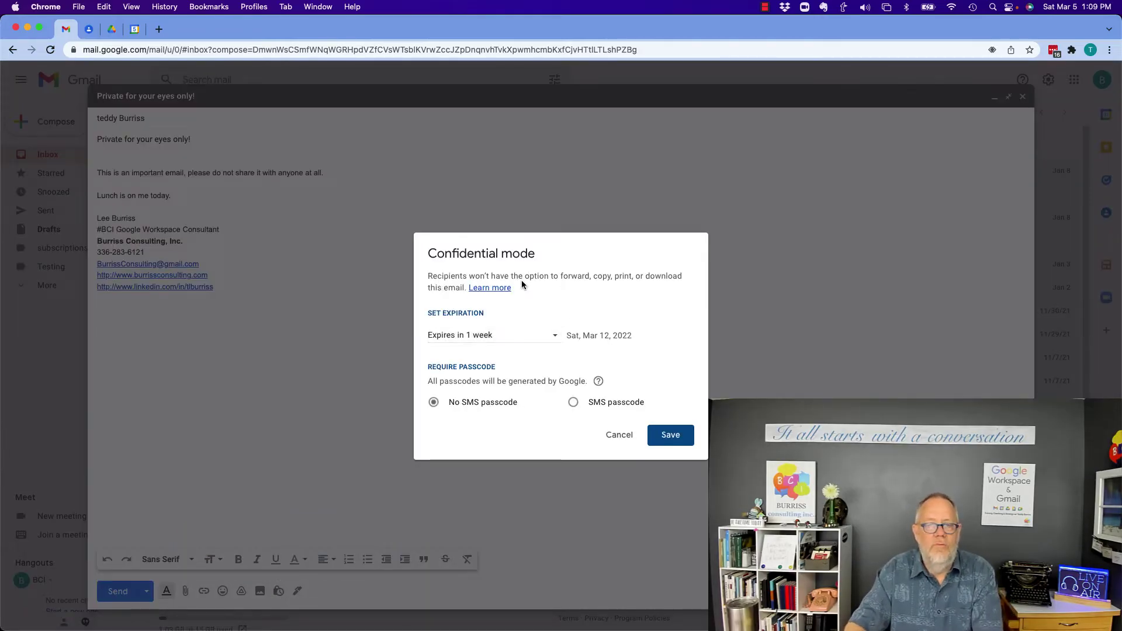
pyautogui.moveTo(454, 274); pyautogui.dragTo(683, 282)
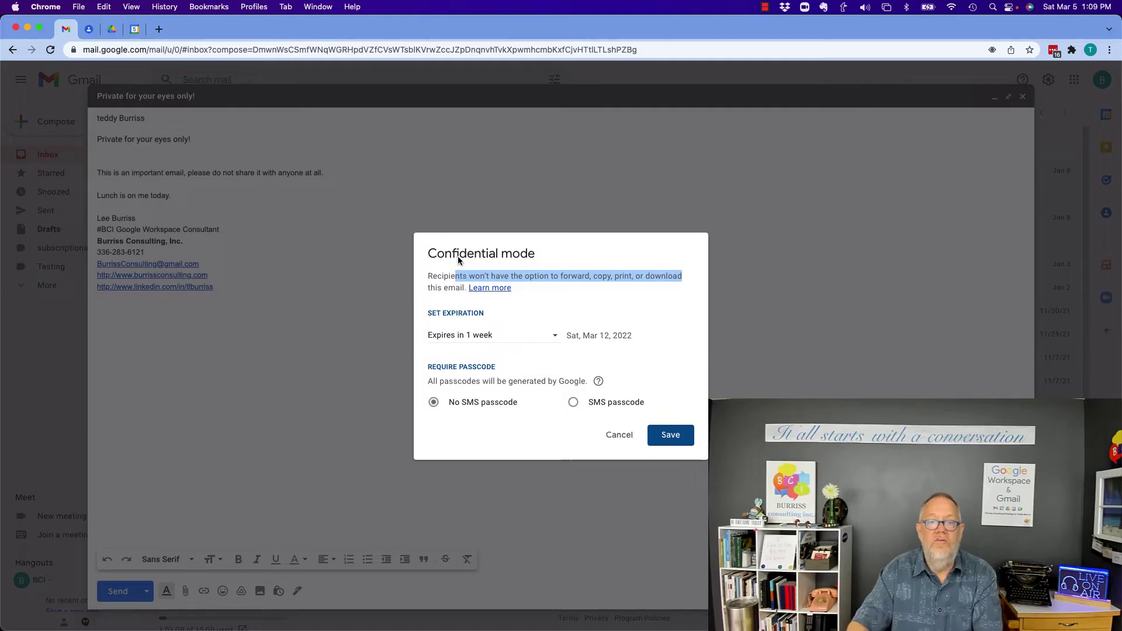
pyautogui.moveTo(453, 256); pyautogui.dragTo(540, 257)
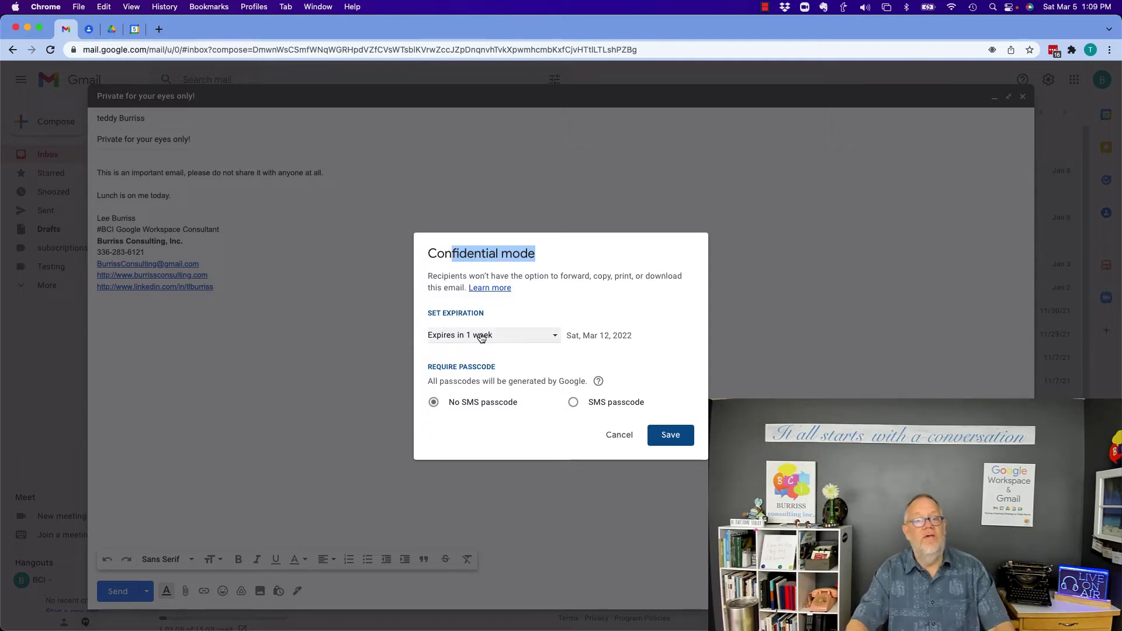
pyautogui.click(481, 337)
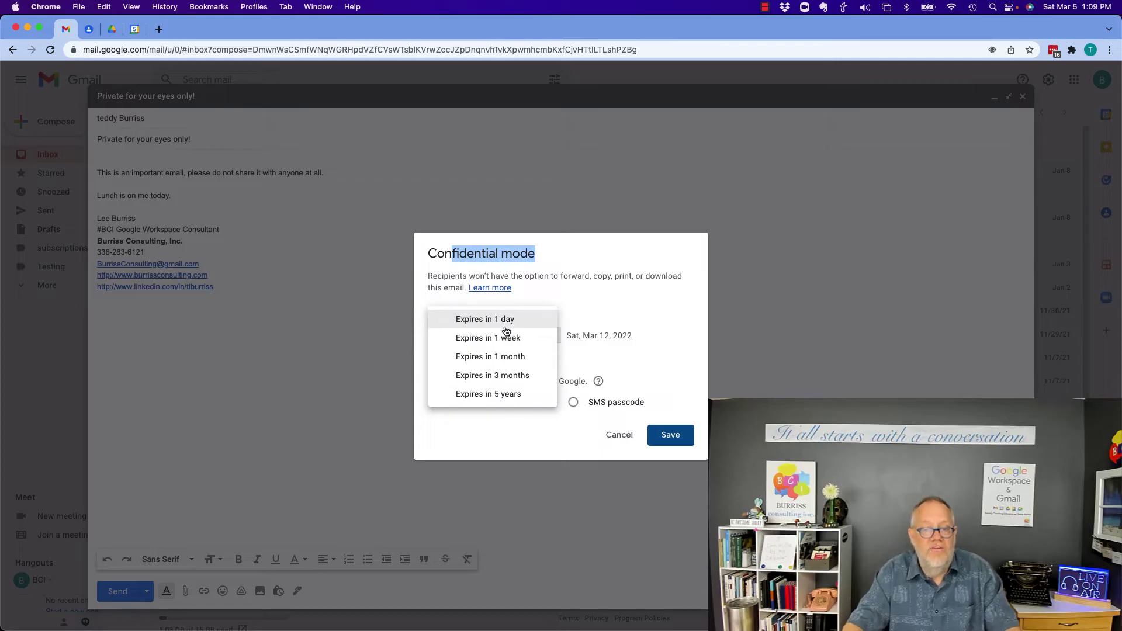
pyautogui.click(503, 322)
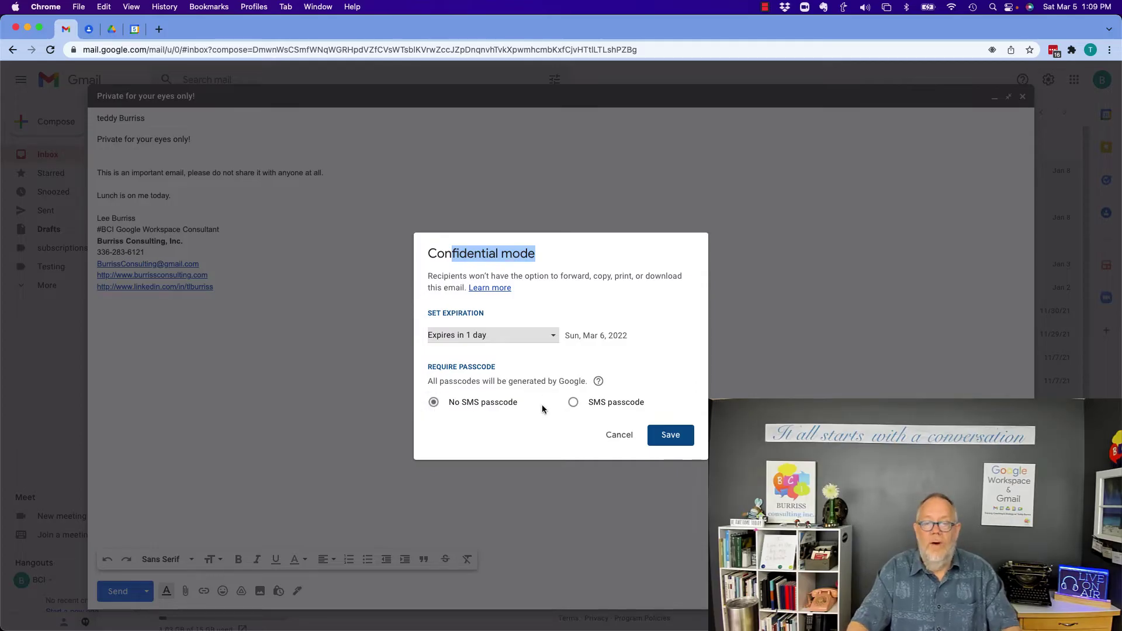
pyautogui.click(573, 402)
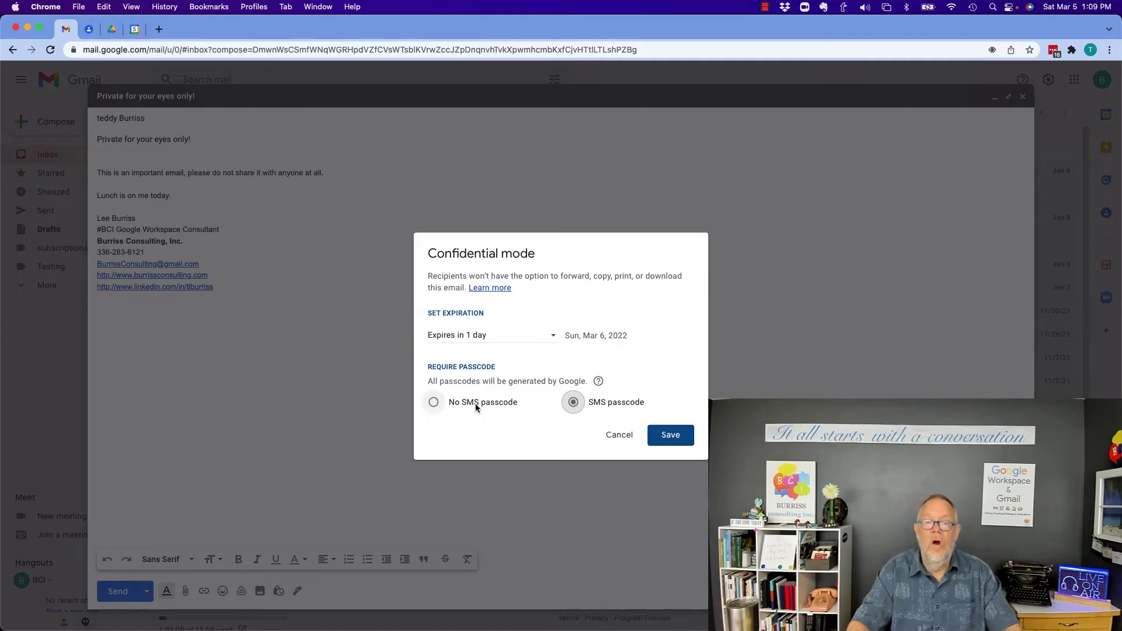
pyautogui.click(434, 403)
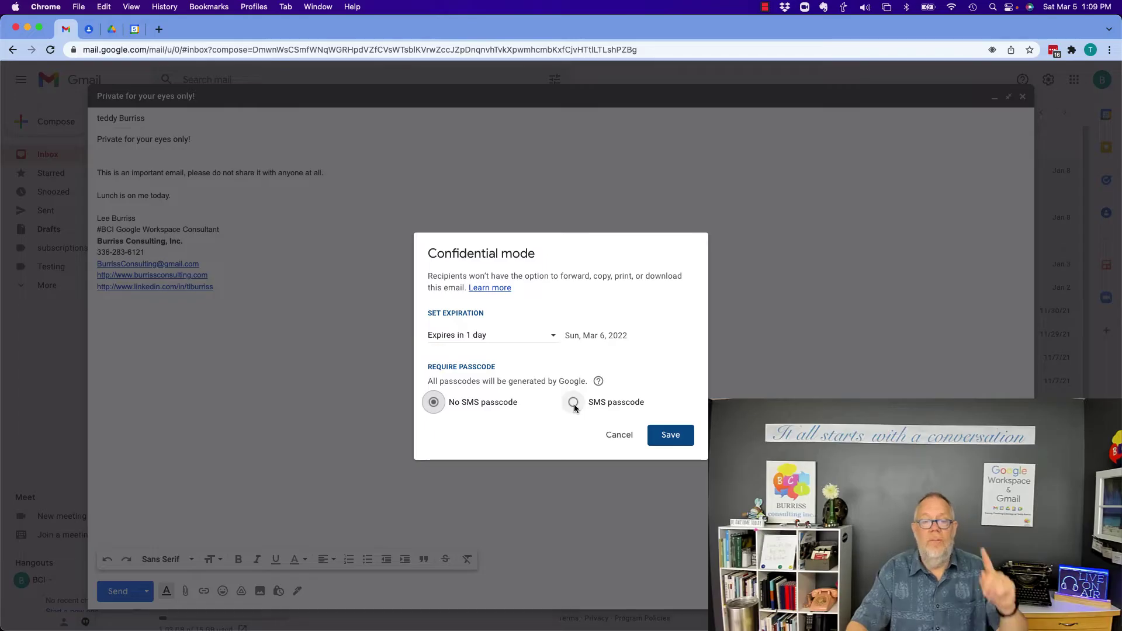
pyautogui.click(671, 435)
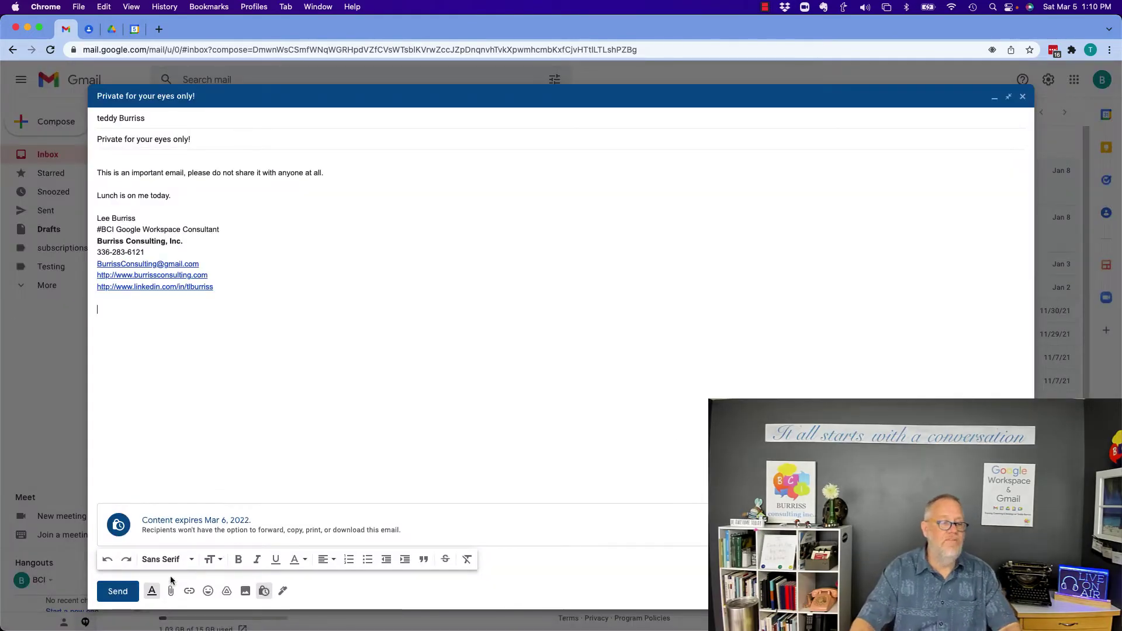
# - Send the confidential message and switch to the recipient's Gmail inbox window
pyautogui.click(129, 594)
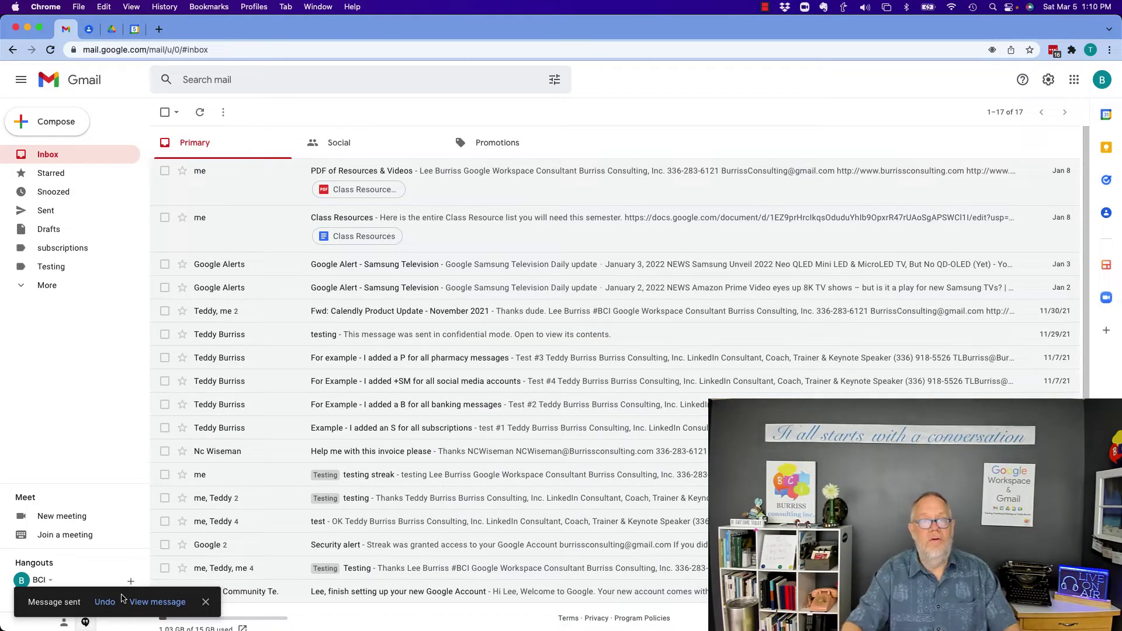
pyautogui.press('super+grave')
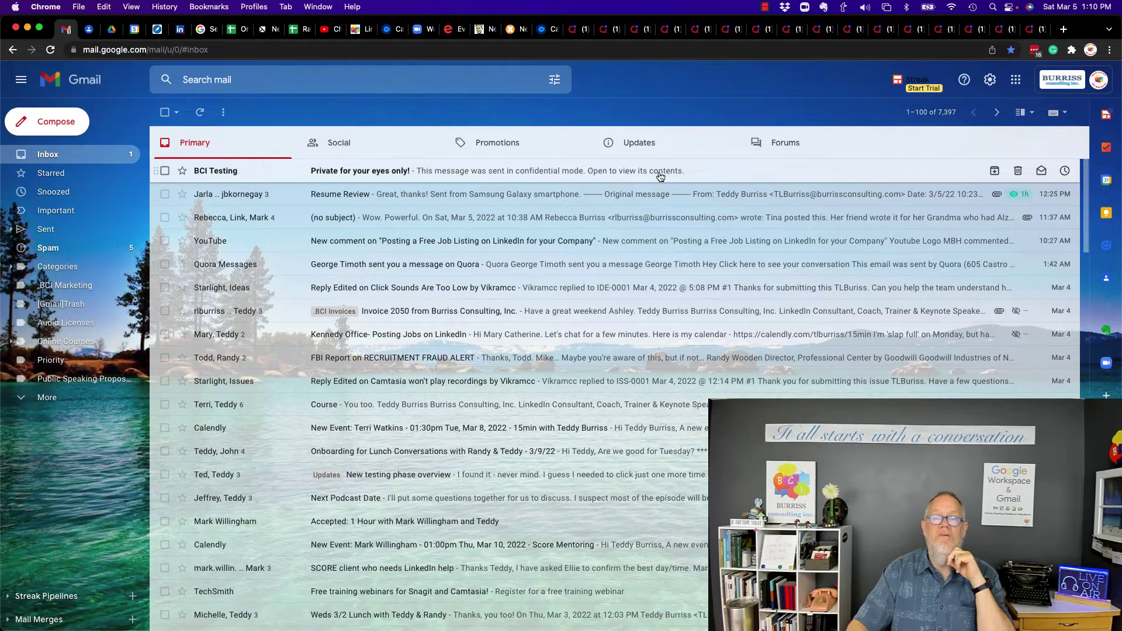
# - Open the received confidential message and briefly check its sender and recipient details
pyautogui.click(266, 171)
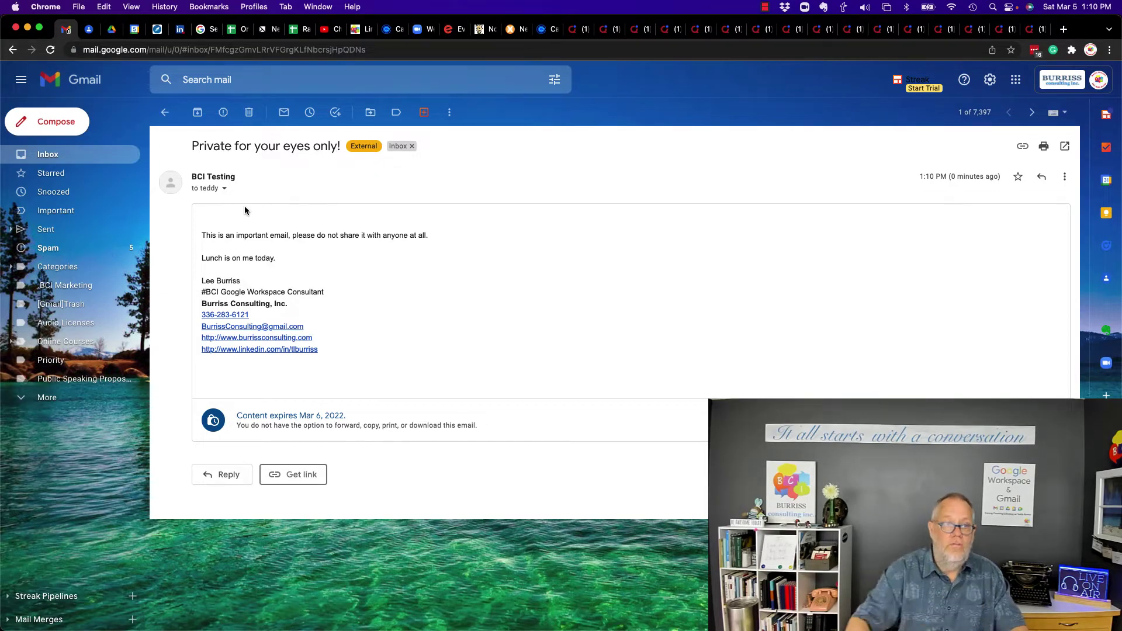
pyautogui.click(223, 190)
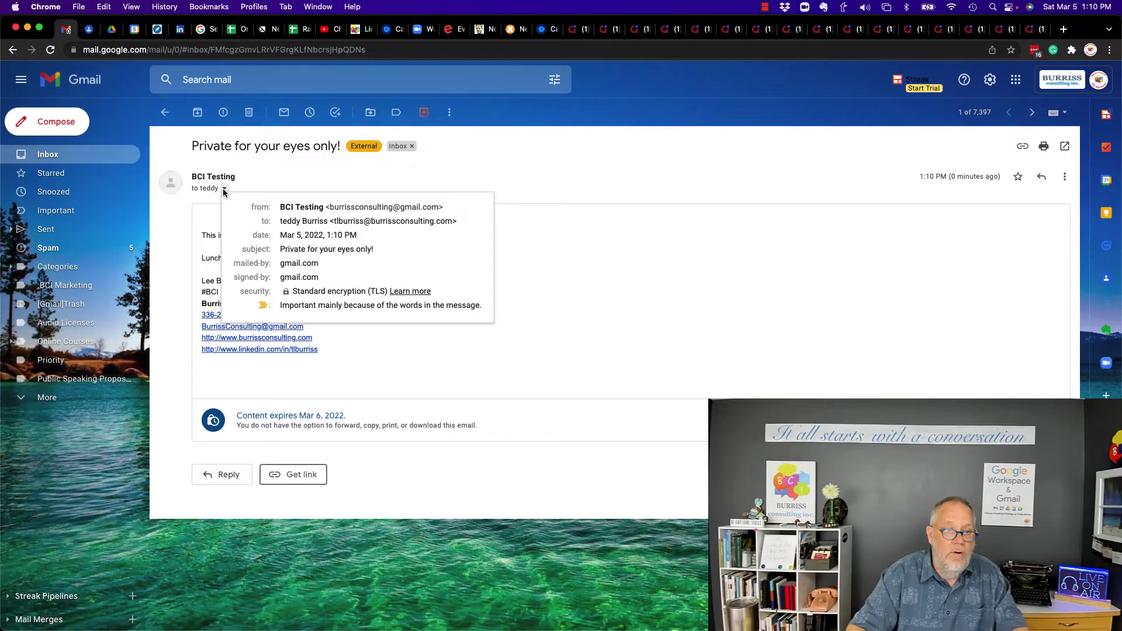
pyautogui.click(532, 238)
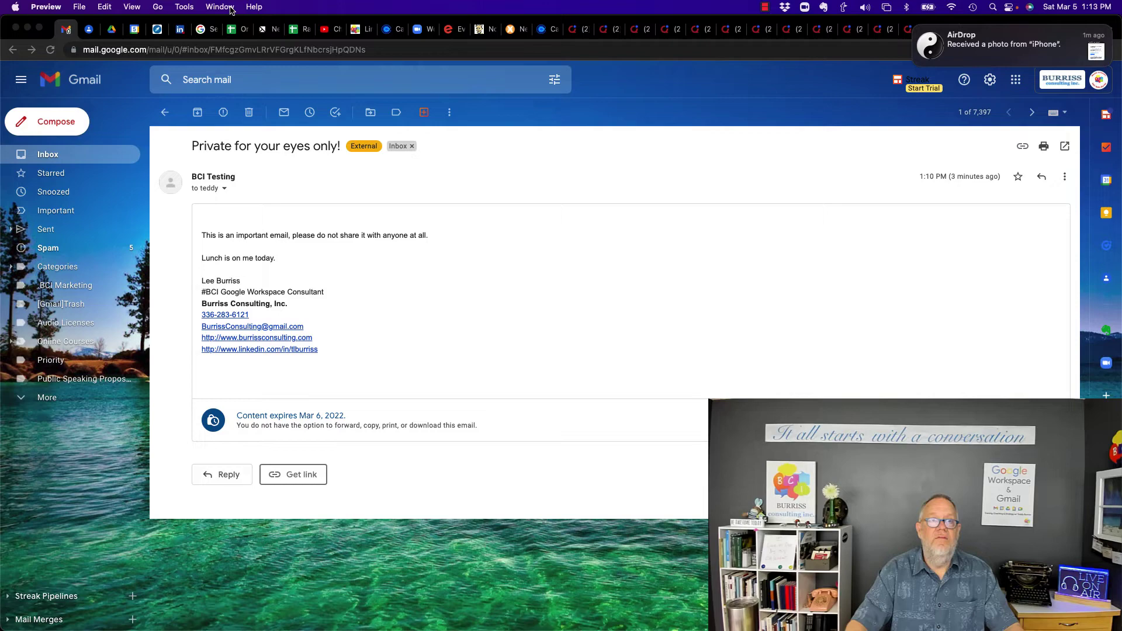
# - Back in the sender's window, open the confidential message from the Sent folder
pyautogui.click(220, 7)
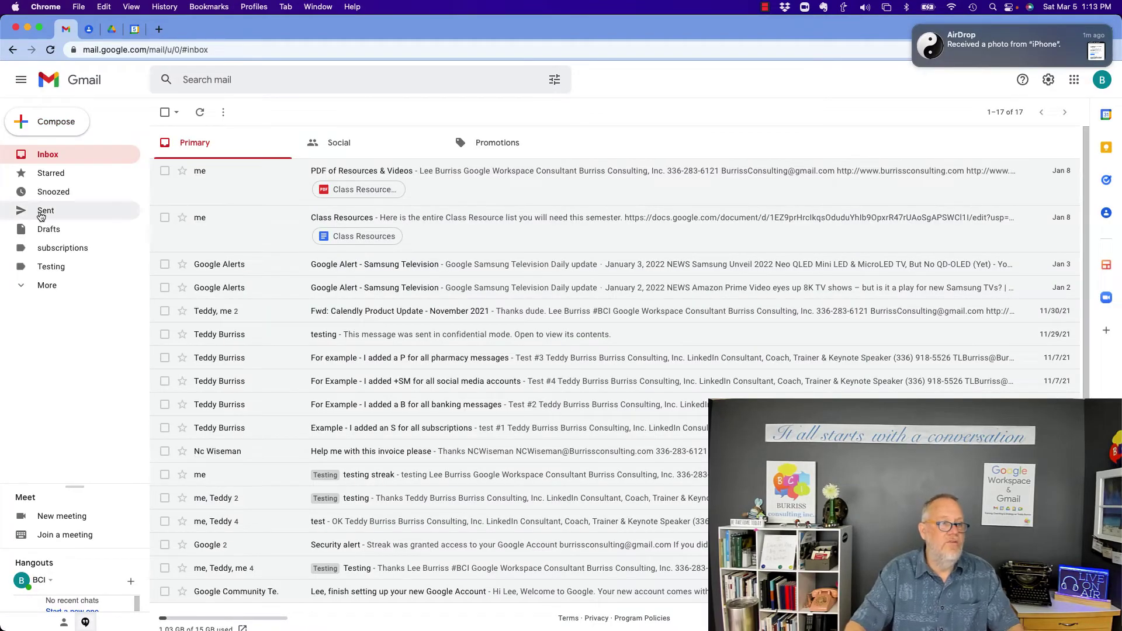
pyautogui.click(41, 211)
pyautogui.click(382, 174)
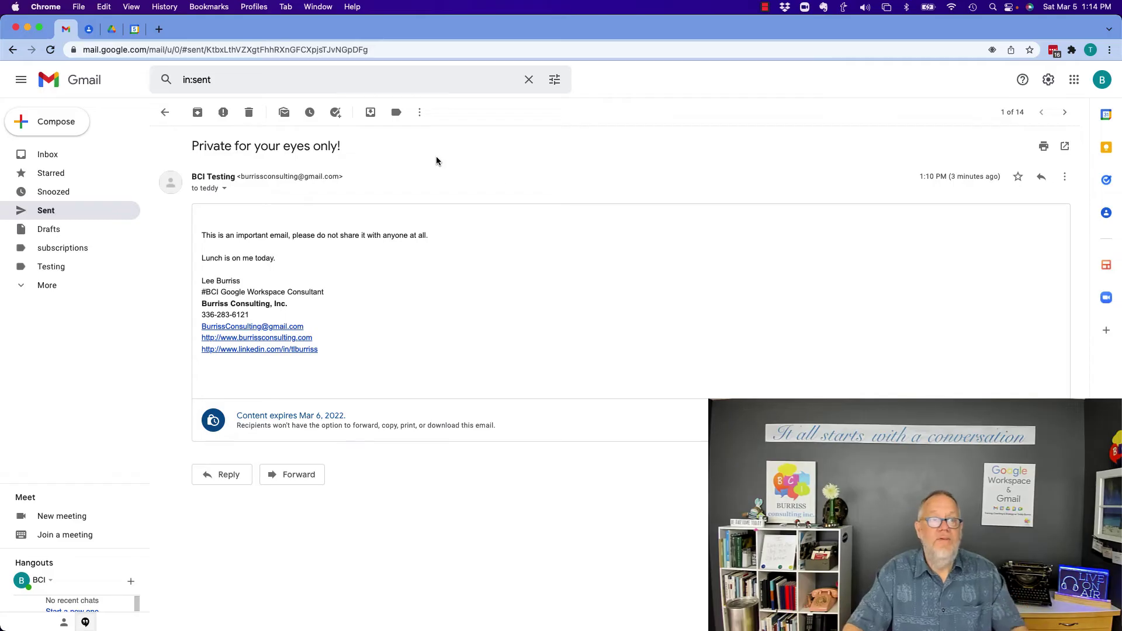
# - Delete the sent 'Private for your eyes only!' message and confirm the deletion
pyautogui.click(248, 112)
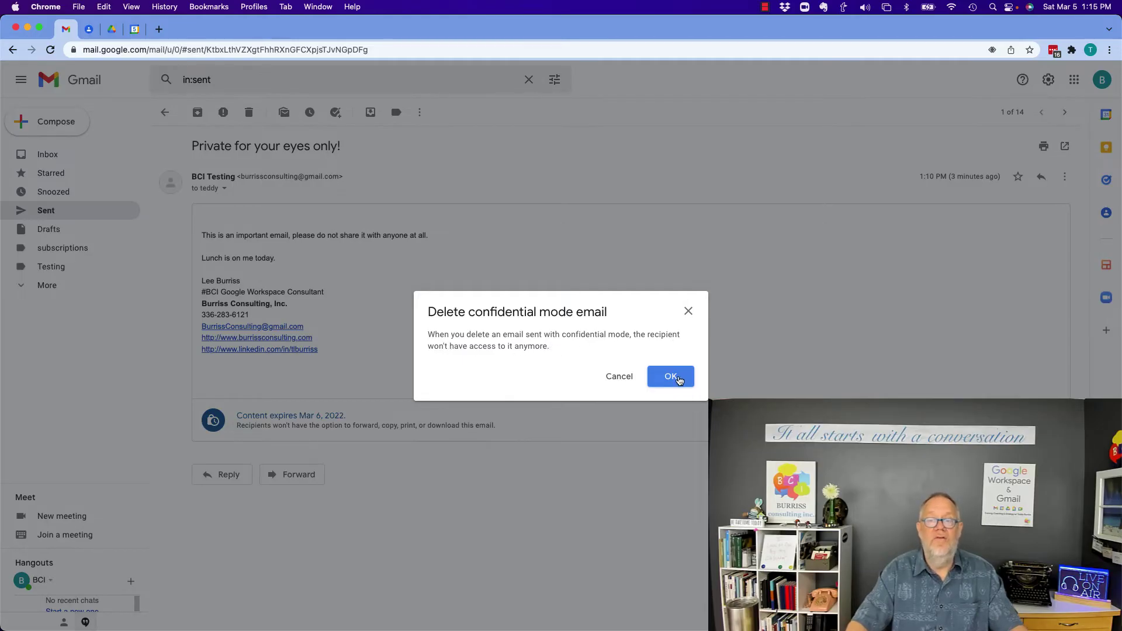
pyautogui.click(679, 381)
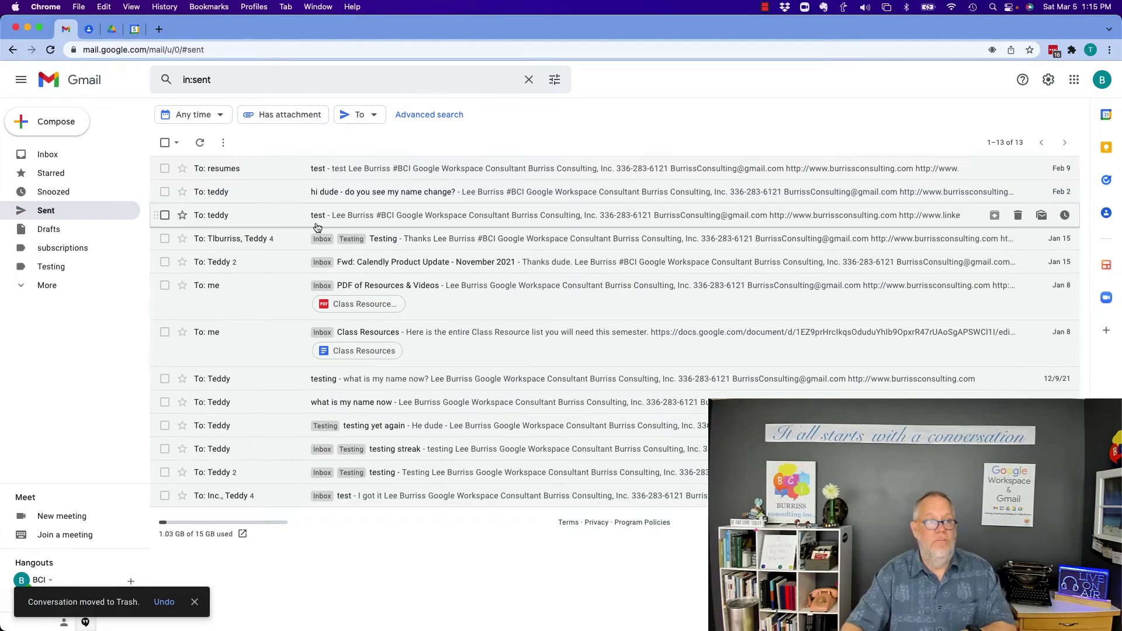
# - Start a new message to the contact with subject 'for your eyes only'
pyautogui.click(69, 125)
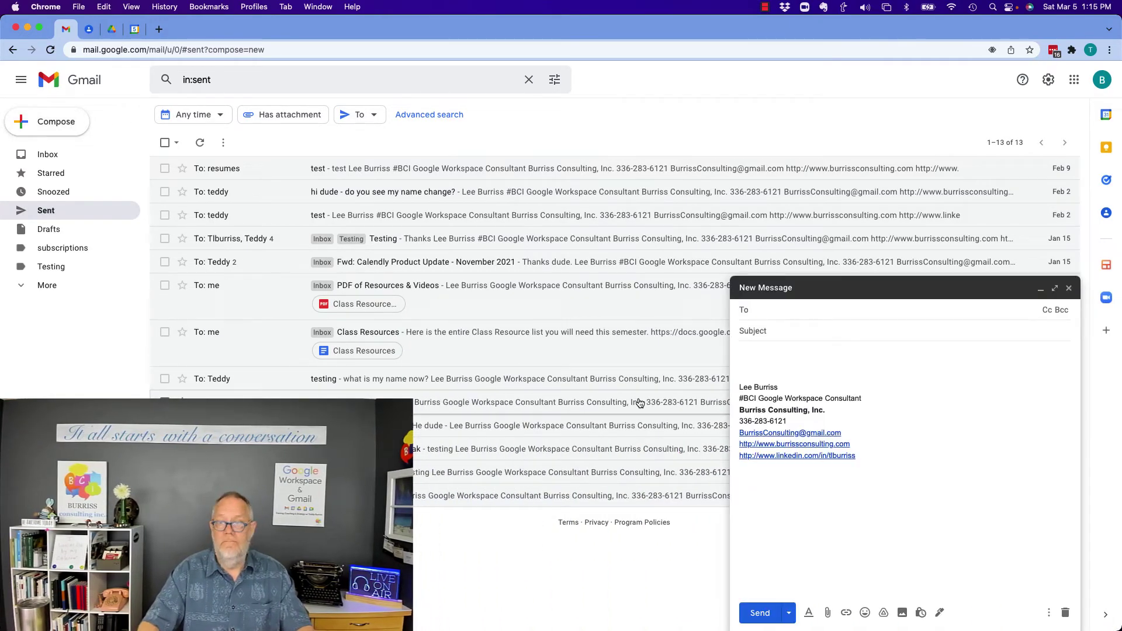
pyautogui.write('te')
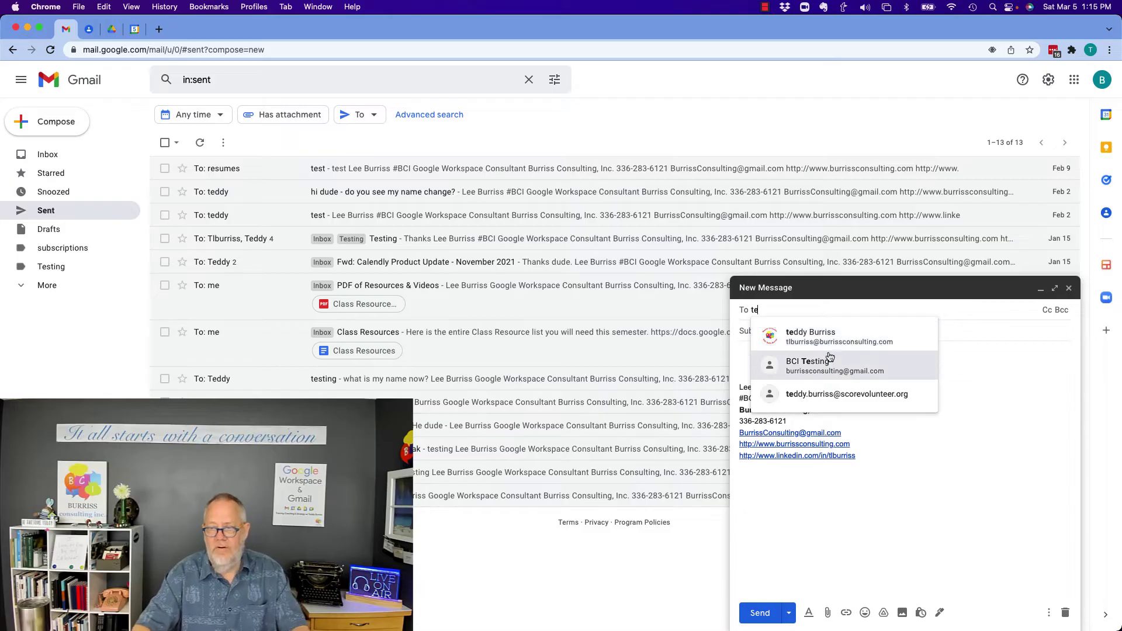
pyautogui.click(830, 338)
pyautogui.click(777, 331)
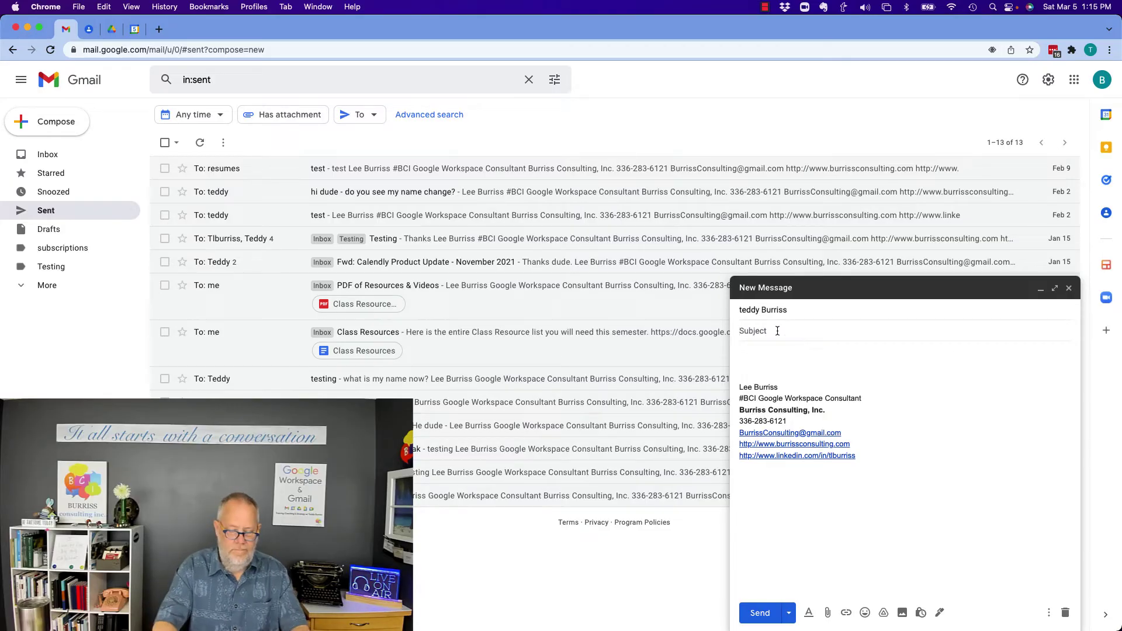
pyautogui.write('for your eyes only')
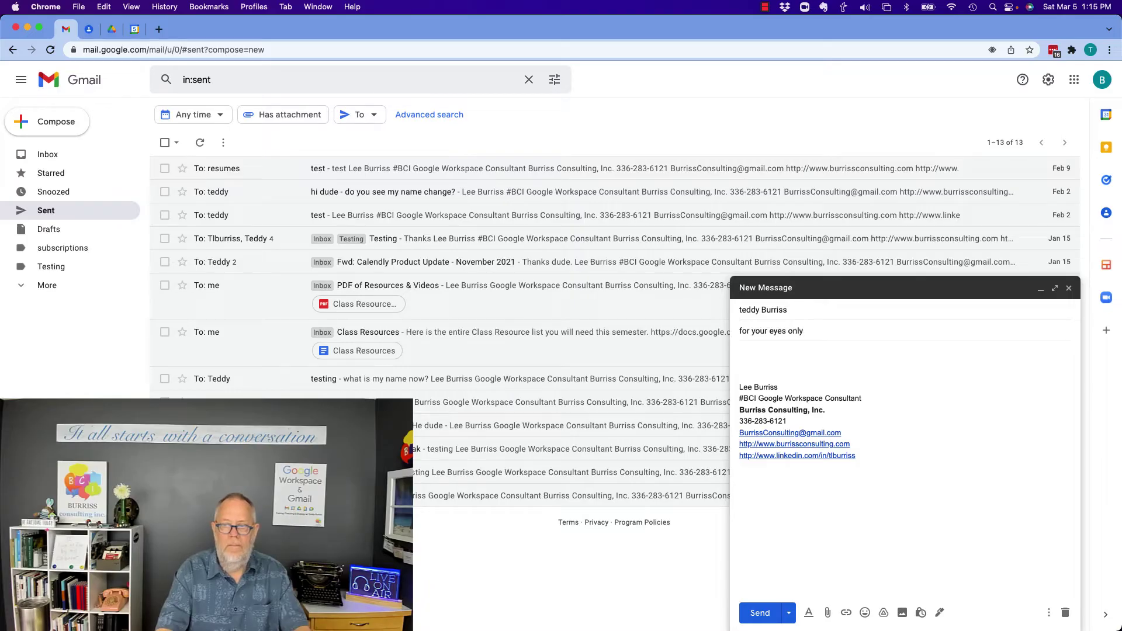
# - Write the body: 'This is a secure message.' and 'I changed my mind, you need to pay for lunch today.'
pyautogui.click(1055, 291)
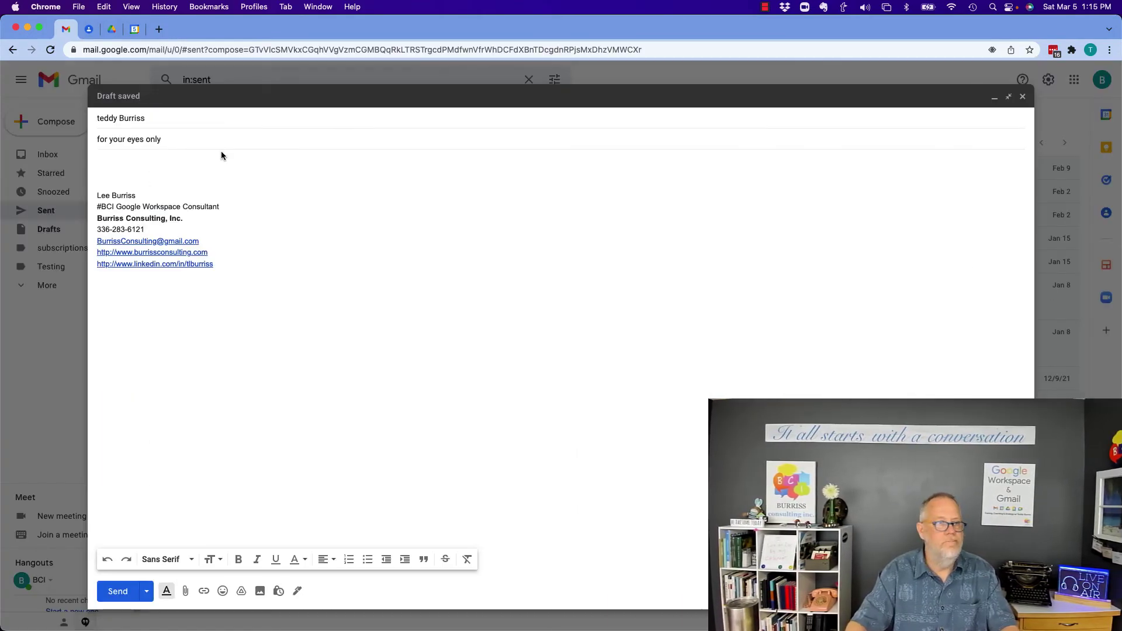
pyautogui.click(136, 167)
pyautogui.write('This is a secure message.')
pyautogui.press('Return')
pyautogui.press('Return')
pyautogui.write('I changed my mind, you need to pay for lunch today.')
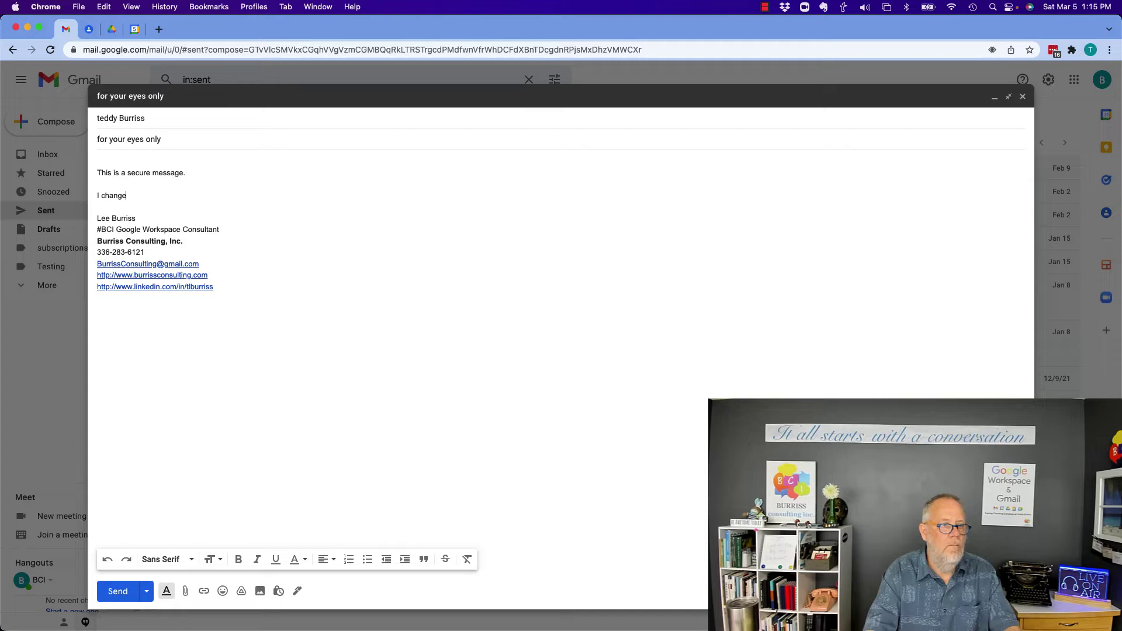
pyautogui.press('Return')
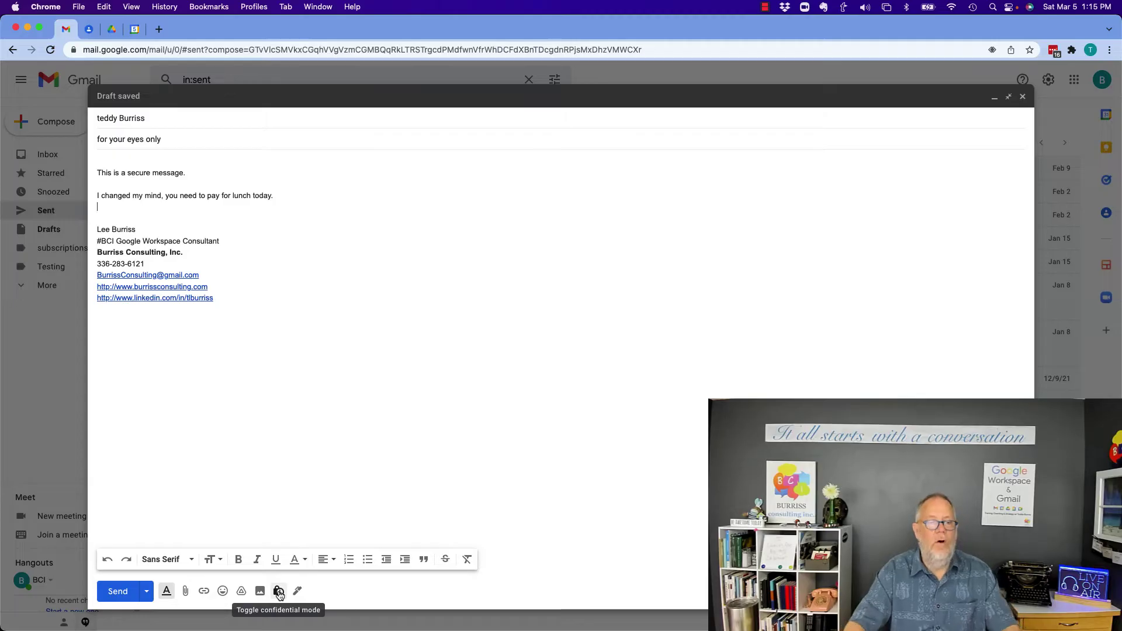
# - Send the draft confidentially with an SMS passcode, confirming the recipient's phone number
pyautogui.click(278, 592)
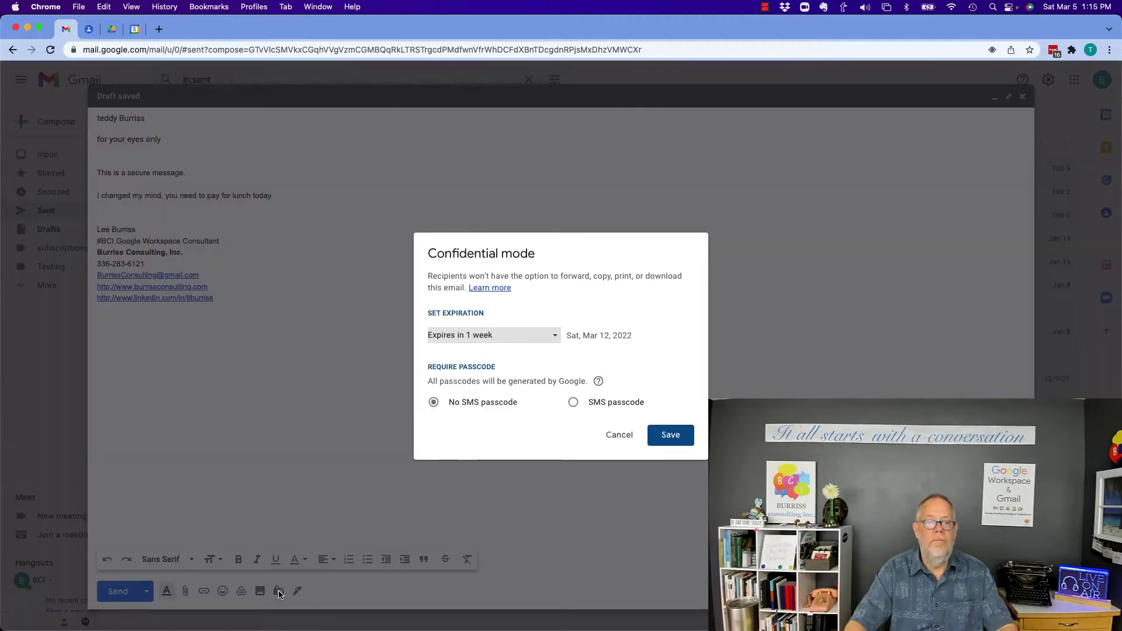
pyautogui.click(572, 403)
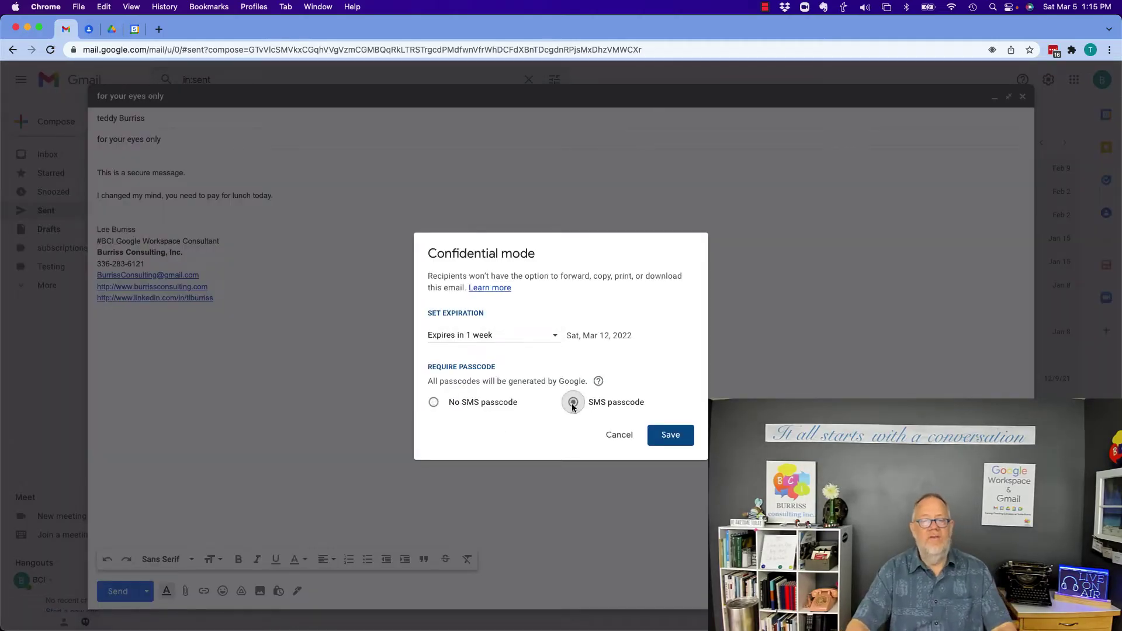
pyautogui.click(663, 438)
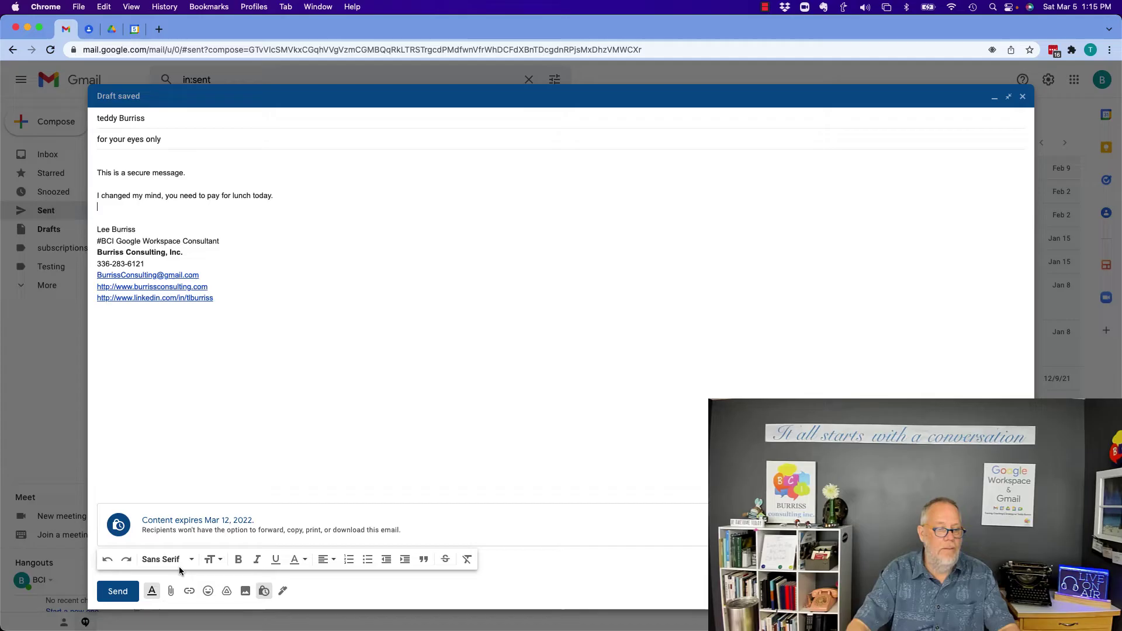
pyautogui.click(119, 591)
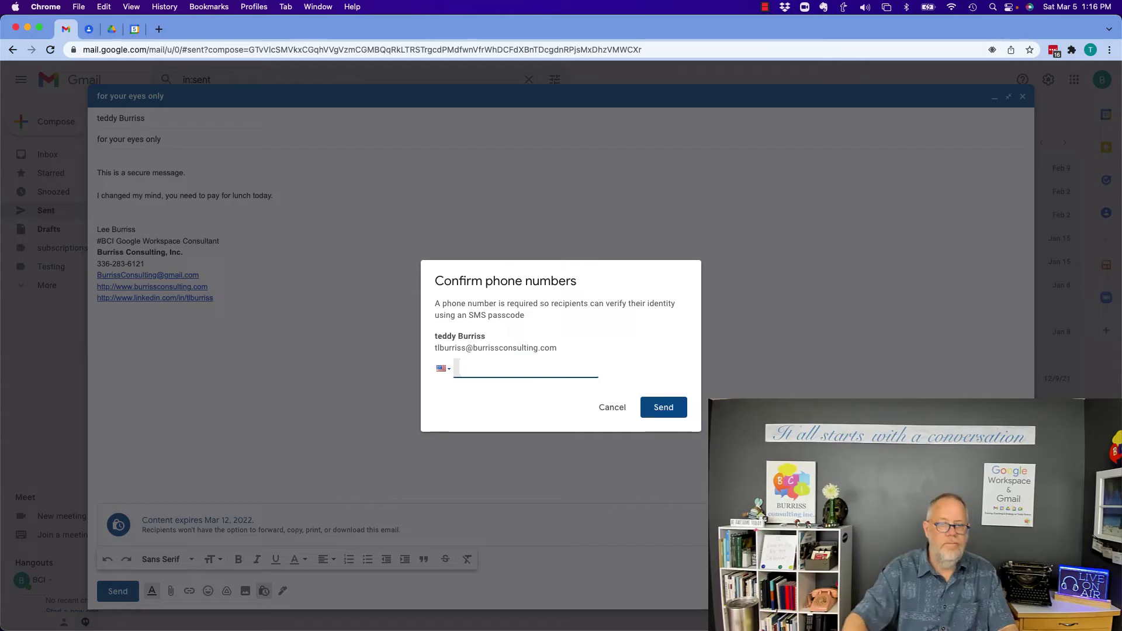
pyautogui.click(664, 408)
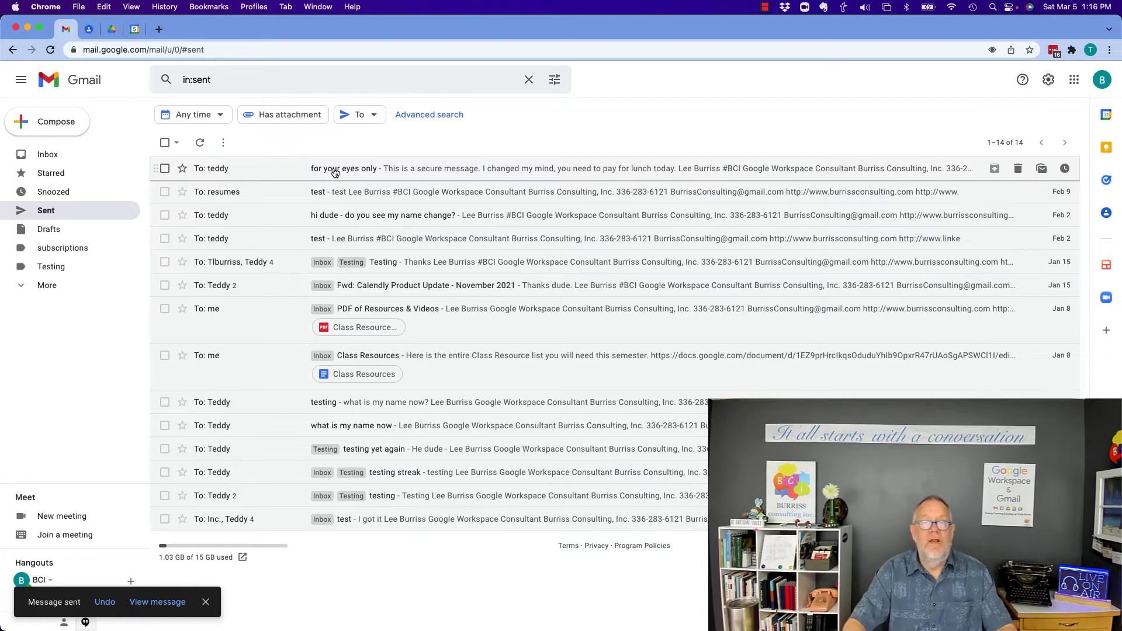
# - In the recipient's Gmail window, open 'for your eyes only' and request a texted passcode
pyautogui.click(324, 9)
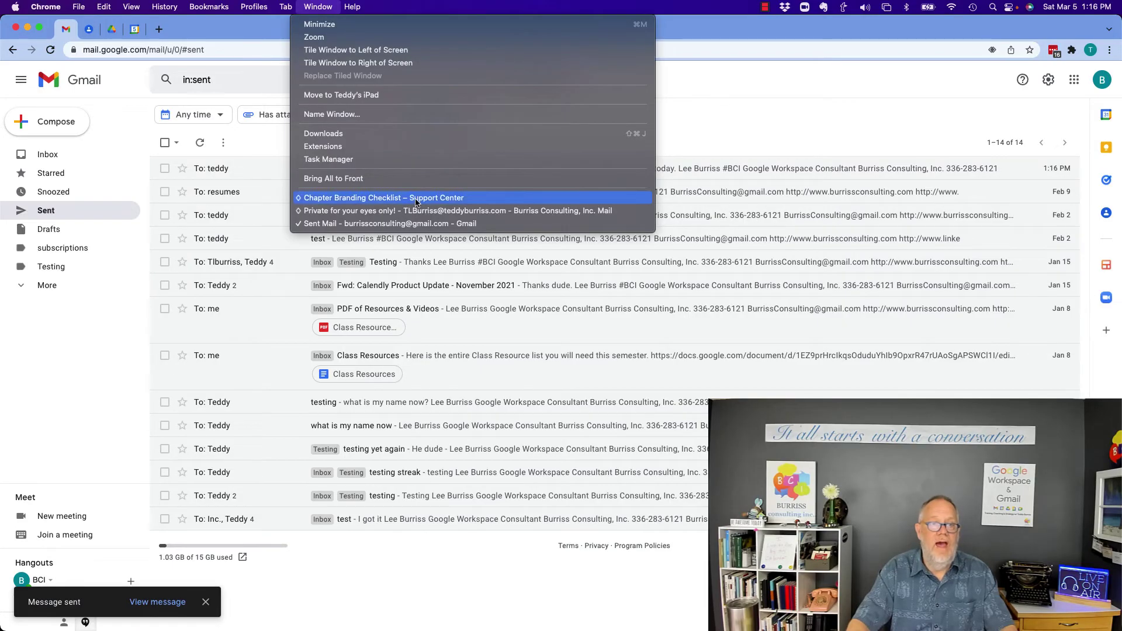
pyautogui.click(342, 210)
pyautogui.click(342, 177)
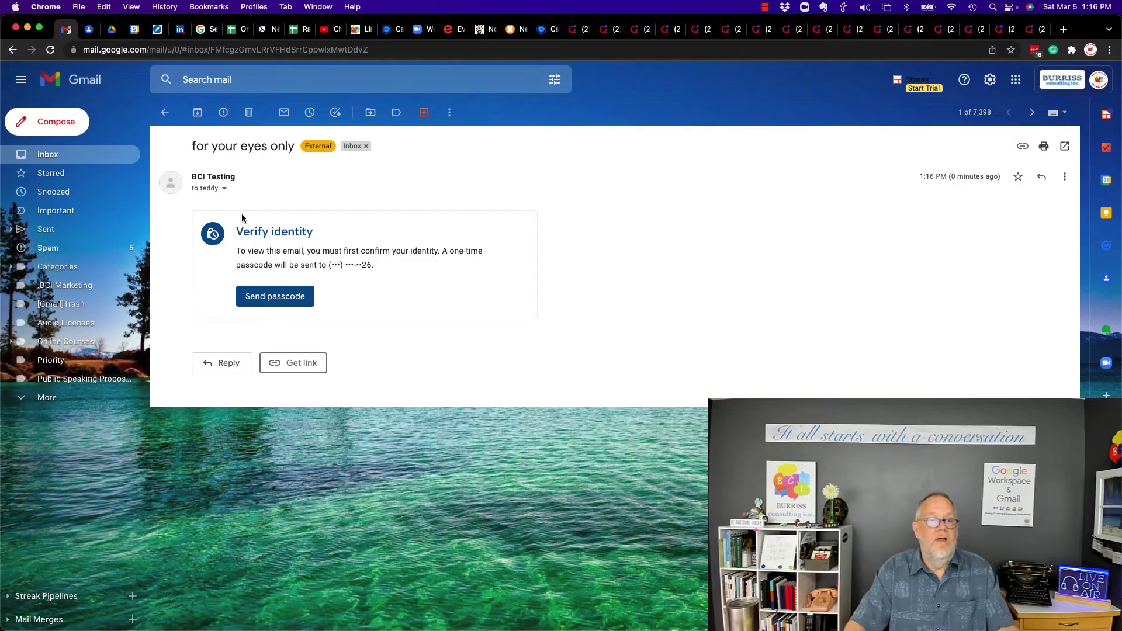
pyautogui.click(287, 302)
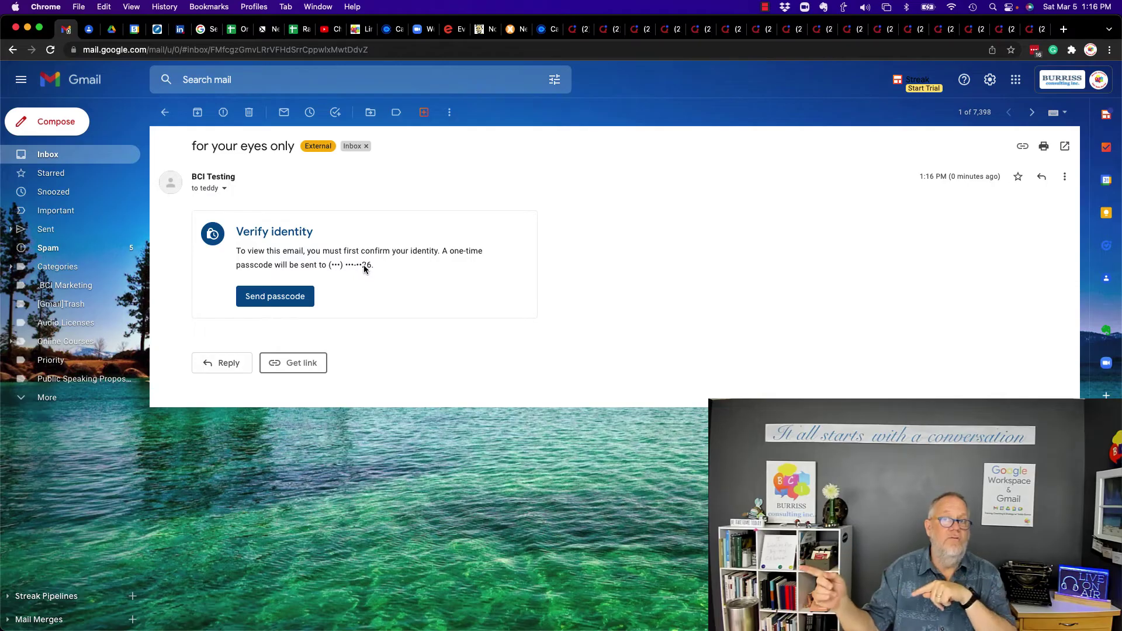
pyautogui.click(270, 297)
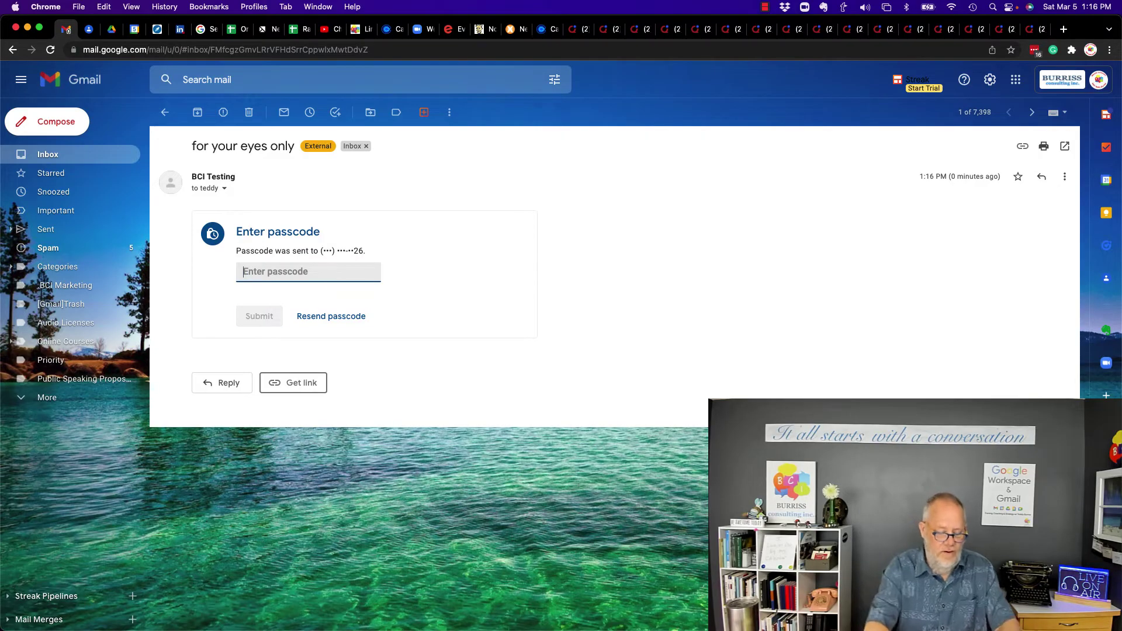
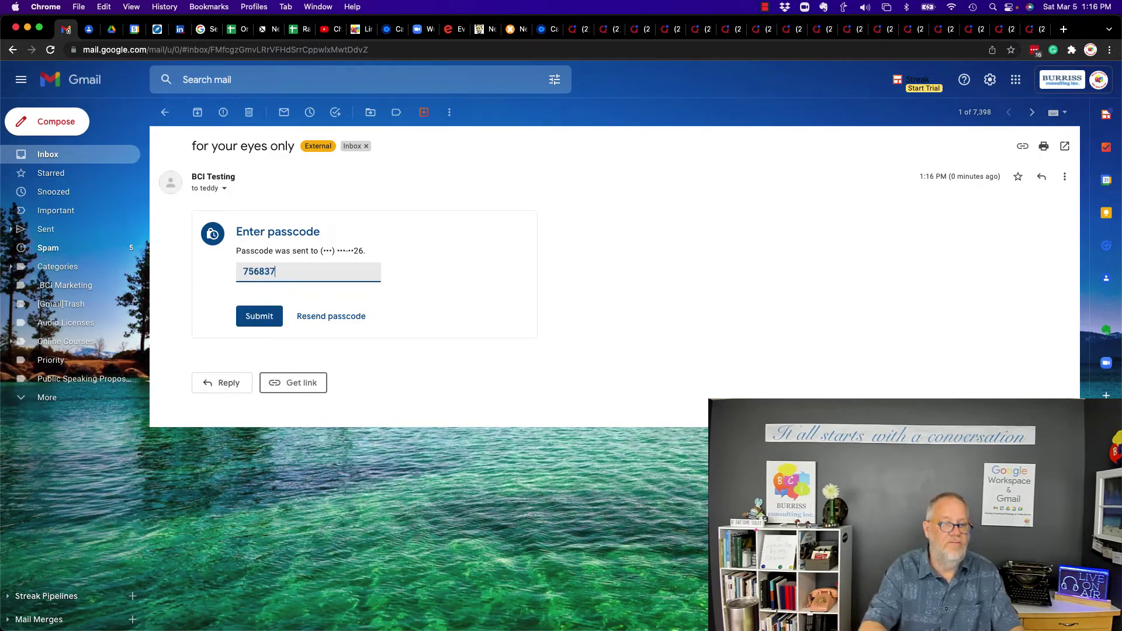
# - Enter the texted one-time passcode and submit it to unlock the message
pyautogui.click(260, 318)
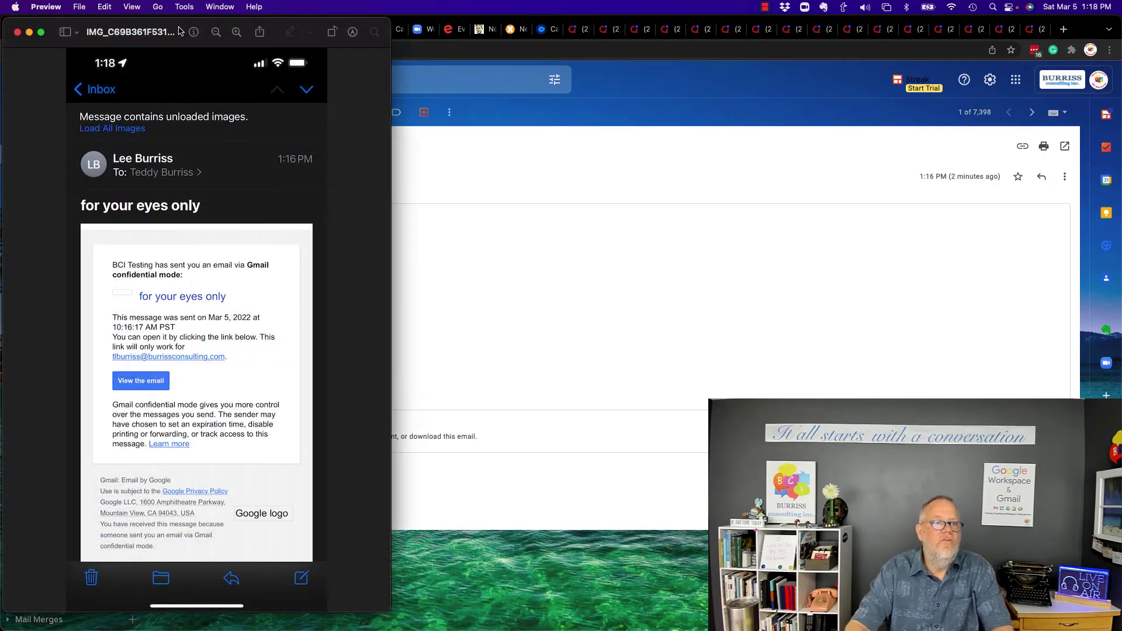
# - Center the Preview phone screenshot for review, then close it
pyautogui.moveTo(171, 30); pyautogui.dragTo(449, 28)
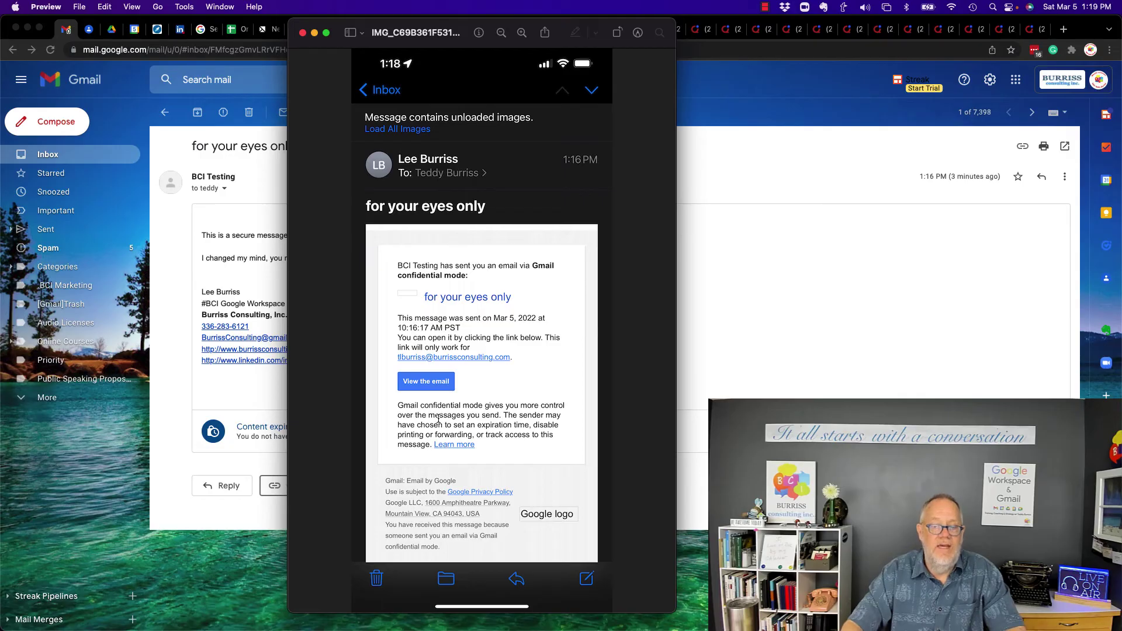
pyautogui.click(303, 33)
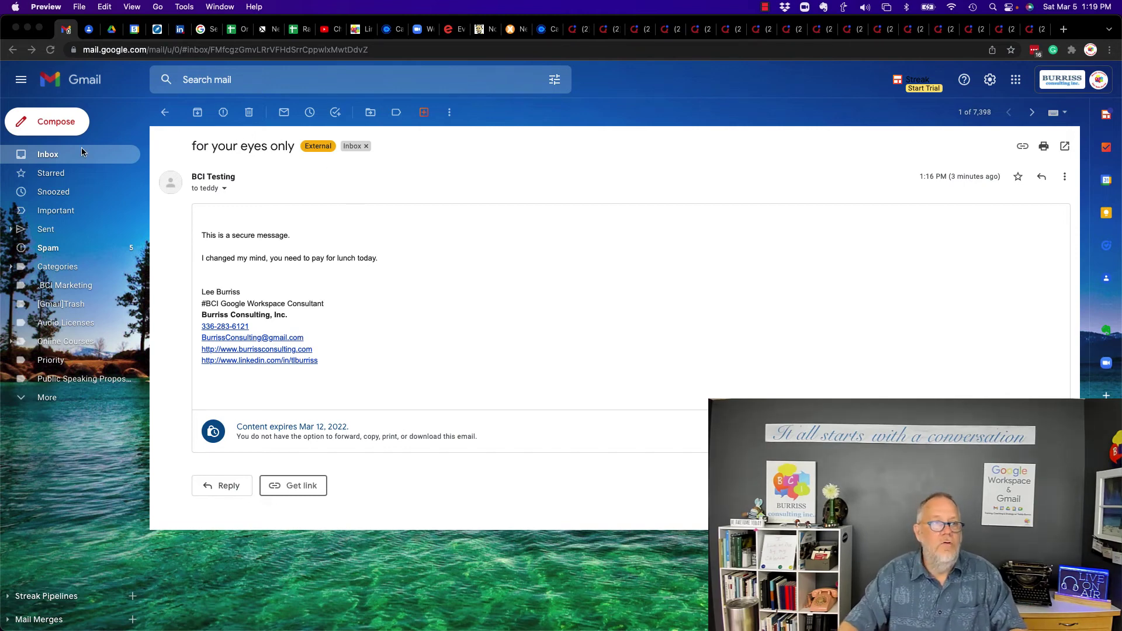
# - Open a blank draft, preview the SMS passcode confidential option, and cancel without applying it
pyautogui.click(52, 132)
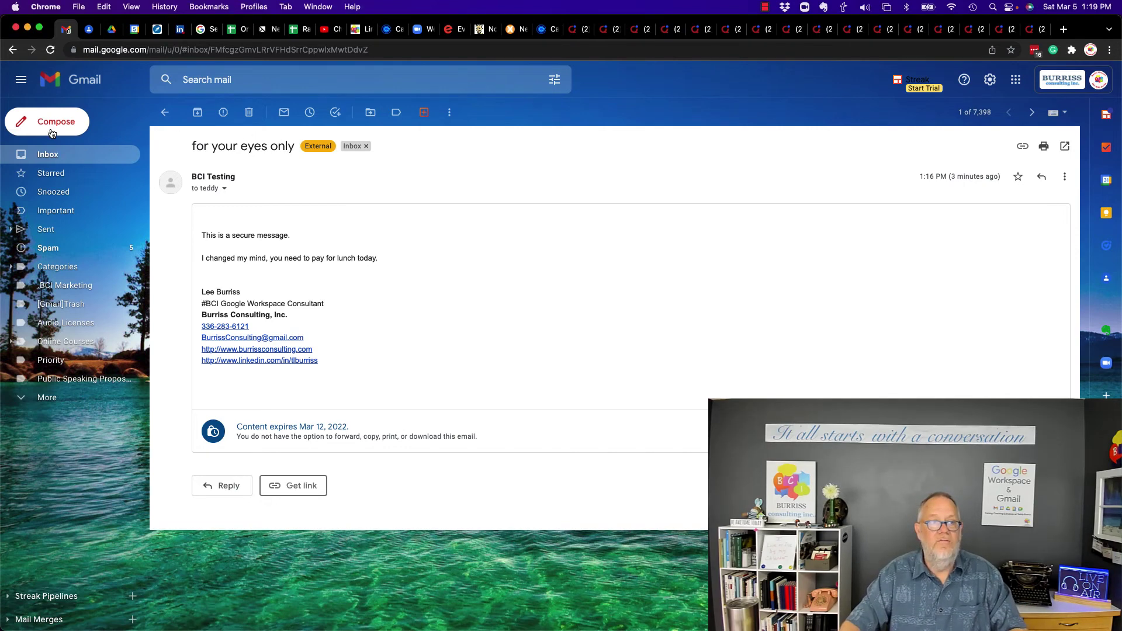
pyautogui.click(52, 132)
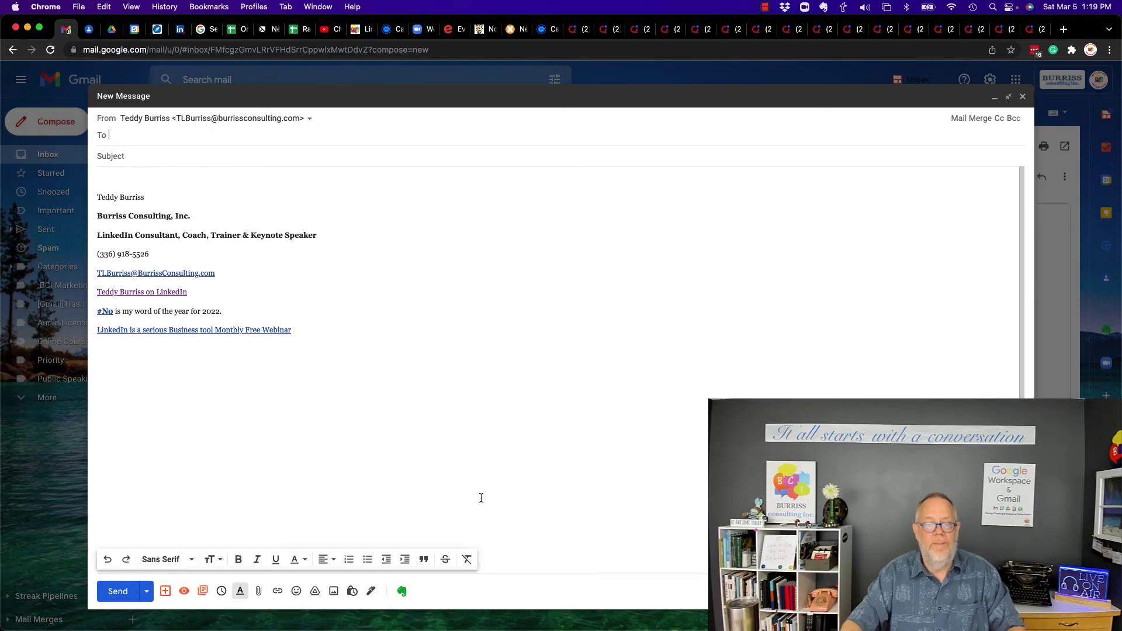
pyautogui.click(352, 592)
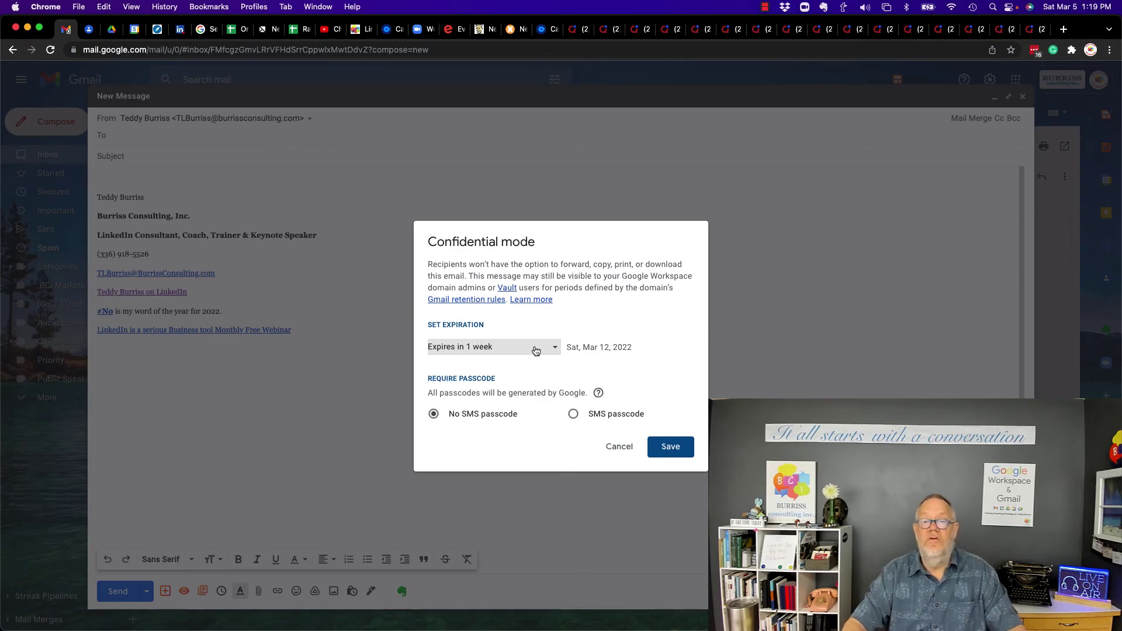
pyautogui.click(573, 414)
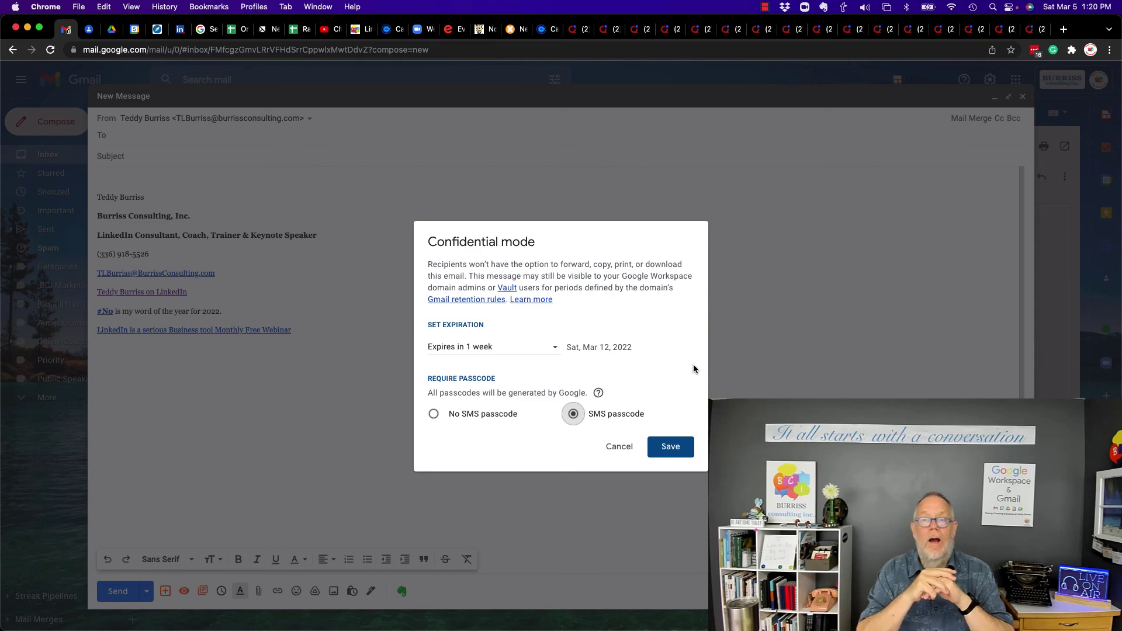
pyautogui.click(621, 447)
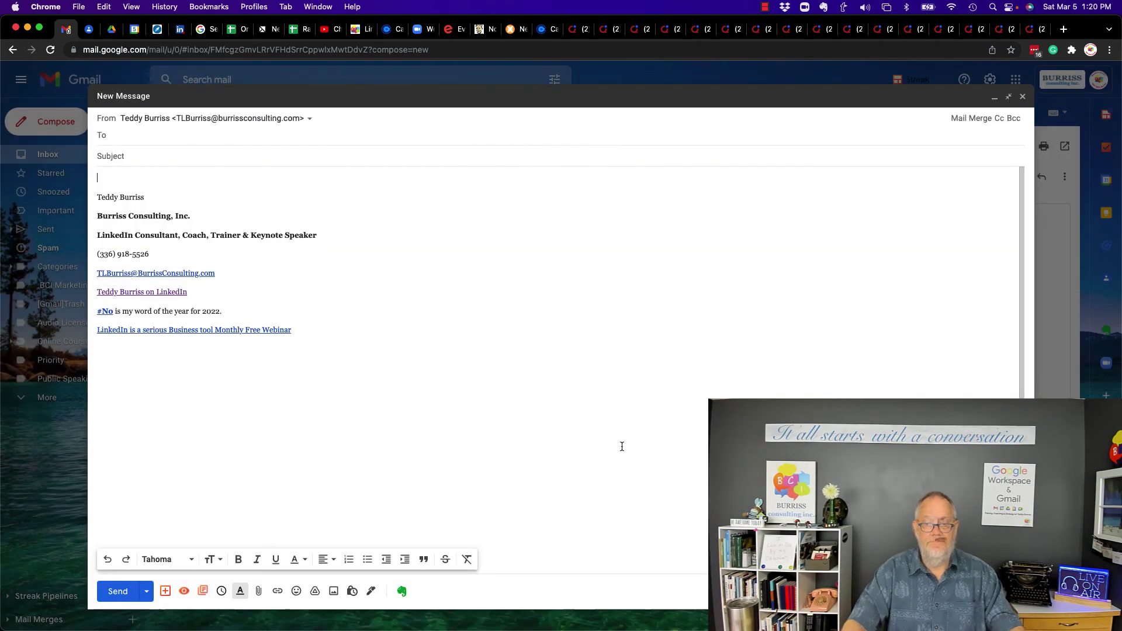